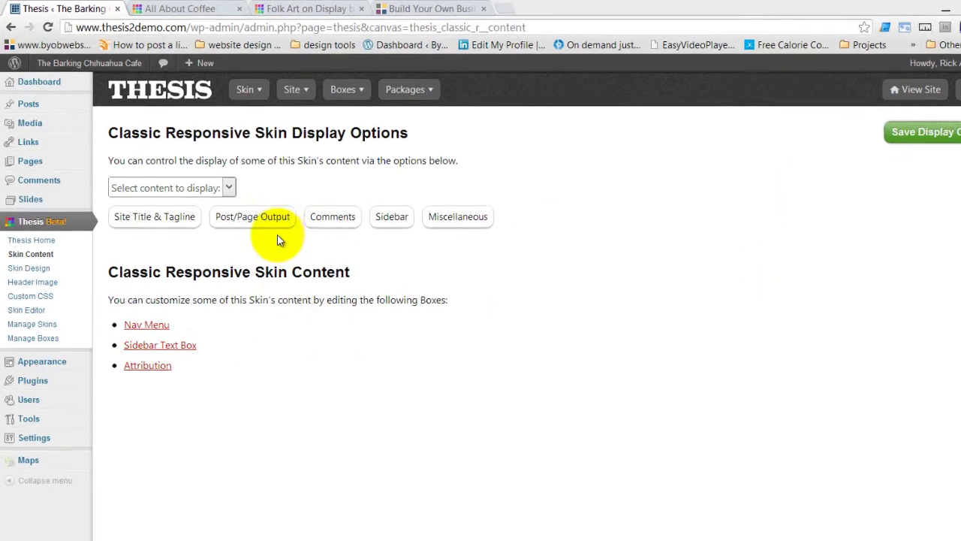
Open and dismiss the Post/Page Output options without making changes
left_click(268, 220)
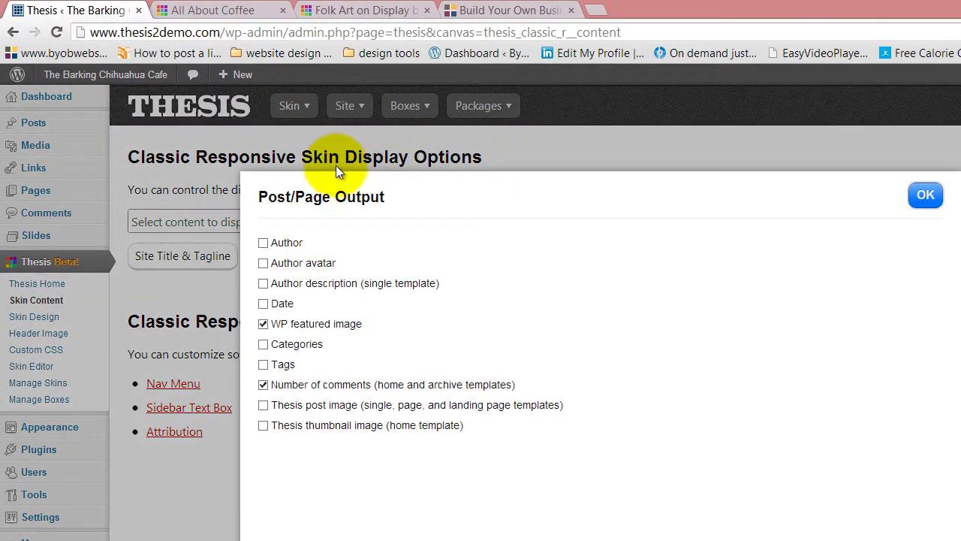
left_click(924, 199)
mouse_move(284, 106)
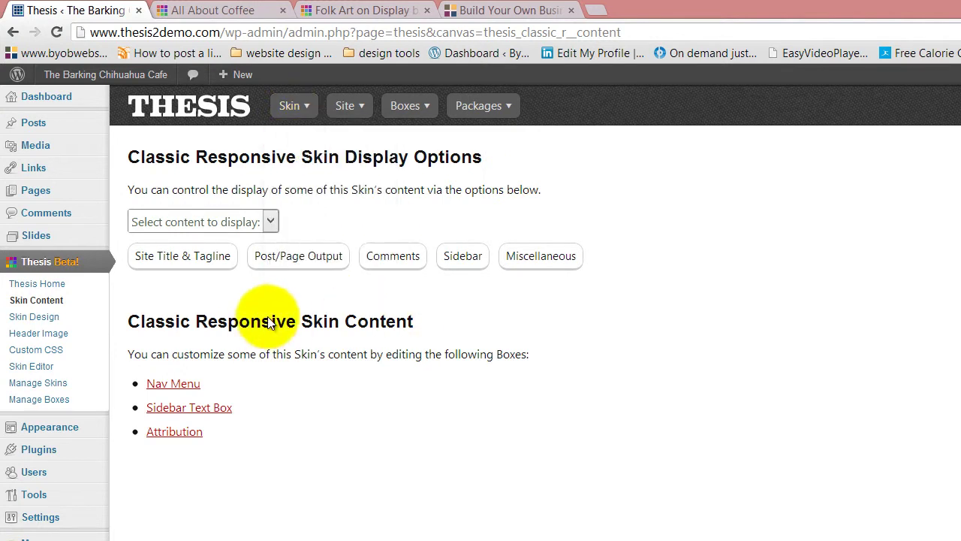
left_click(301, 255)
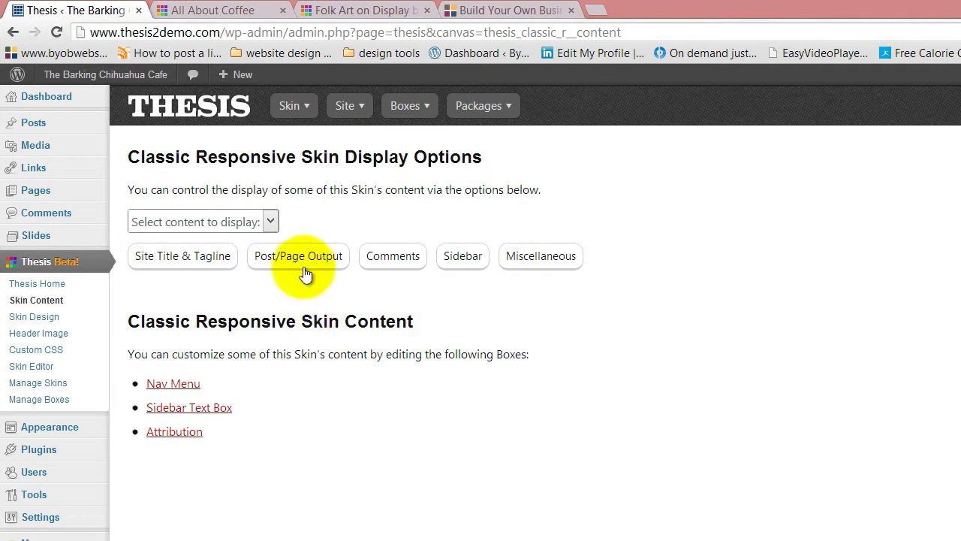
Enable author, author avatar, date and categories in Post/Page Output and save the display options
left_click(303, 256)
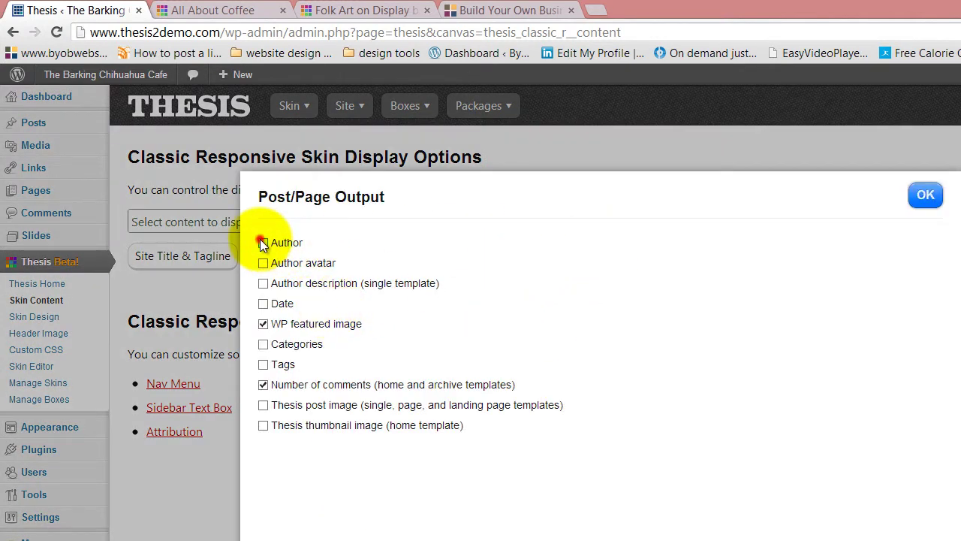
left_click(262, 261)
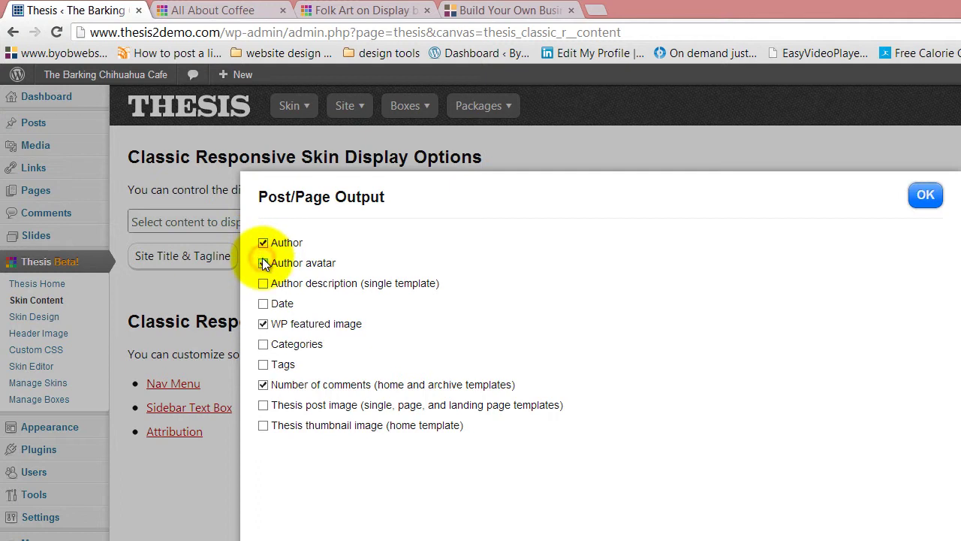
left_click(262, 303)
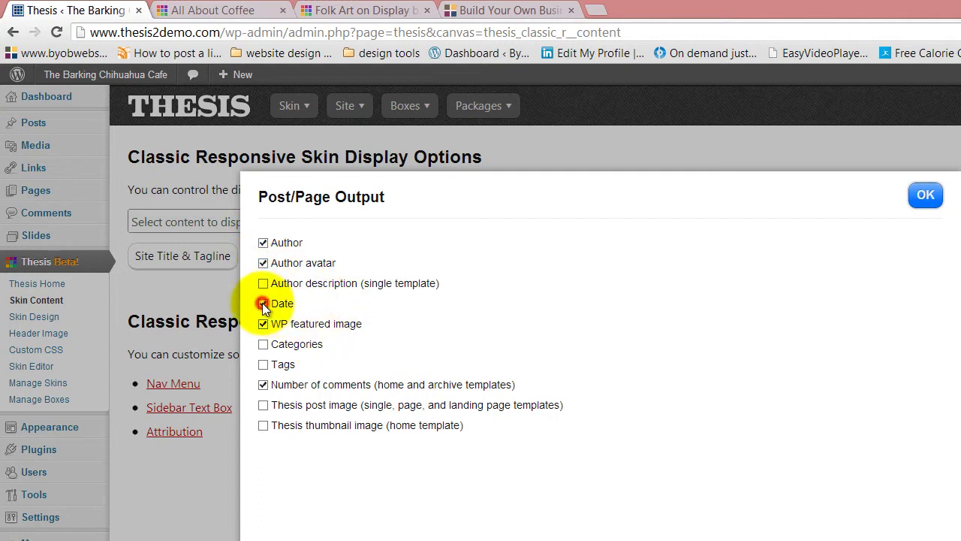
left_click(263, 344)
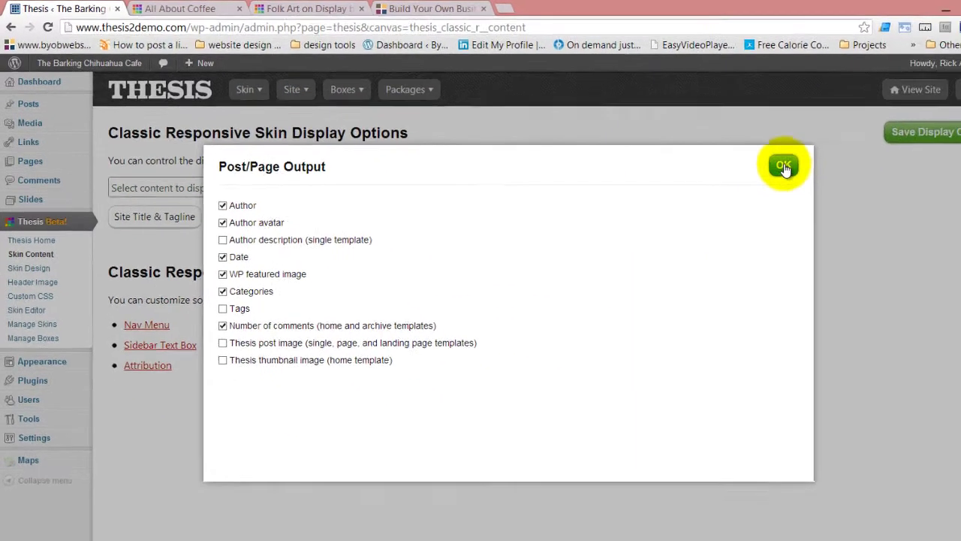
left_click(926, 194)
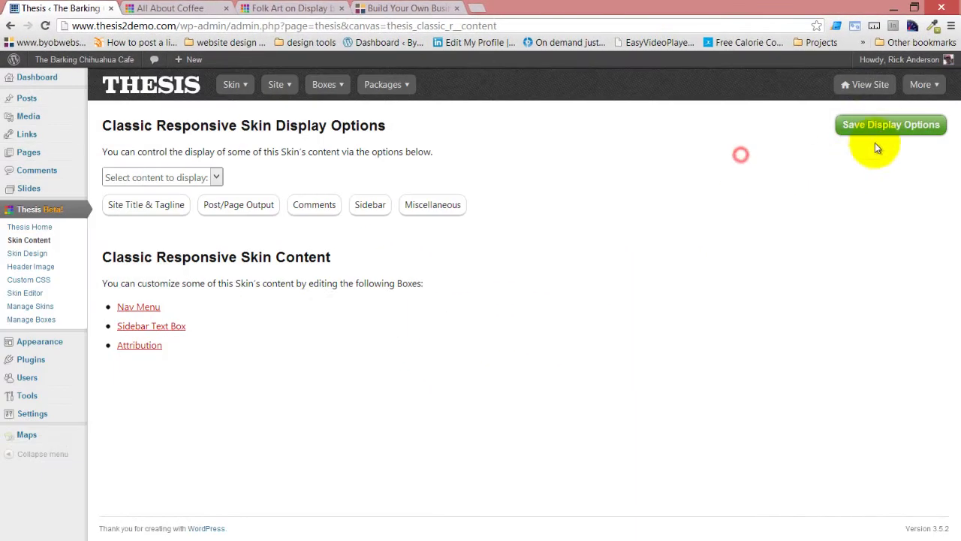
left_click(885, 129)
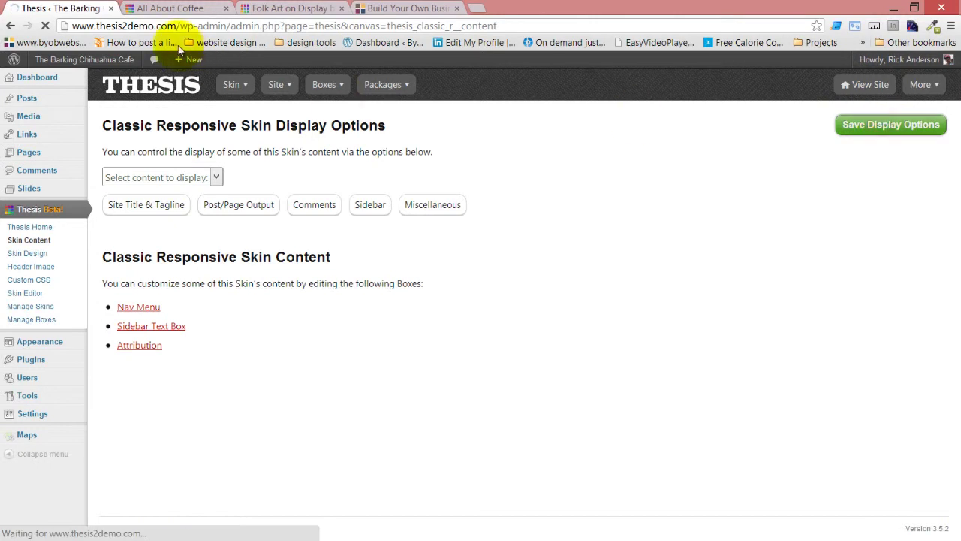
left_click(174, 8)
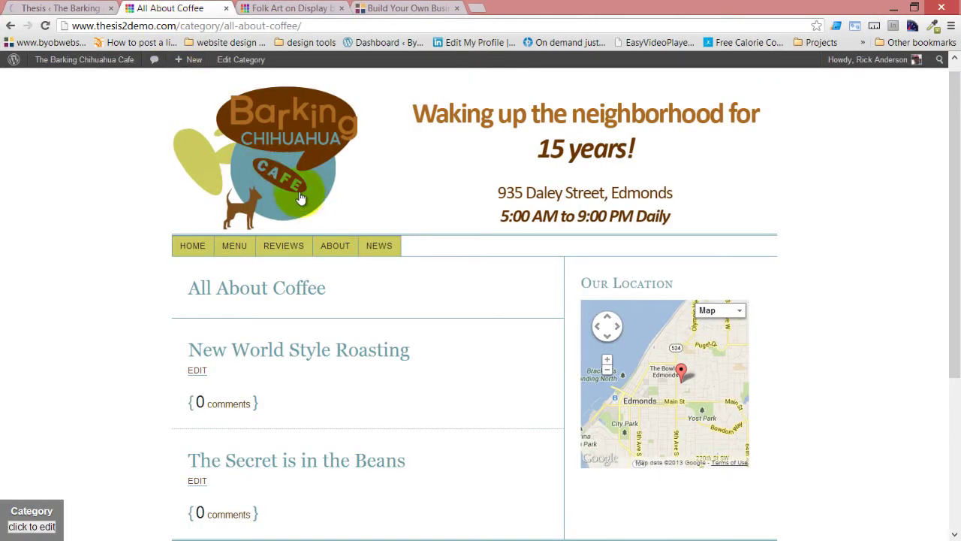
View the site's front page and scroll through it
left_click(291, 162)
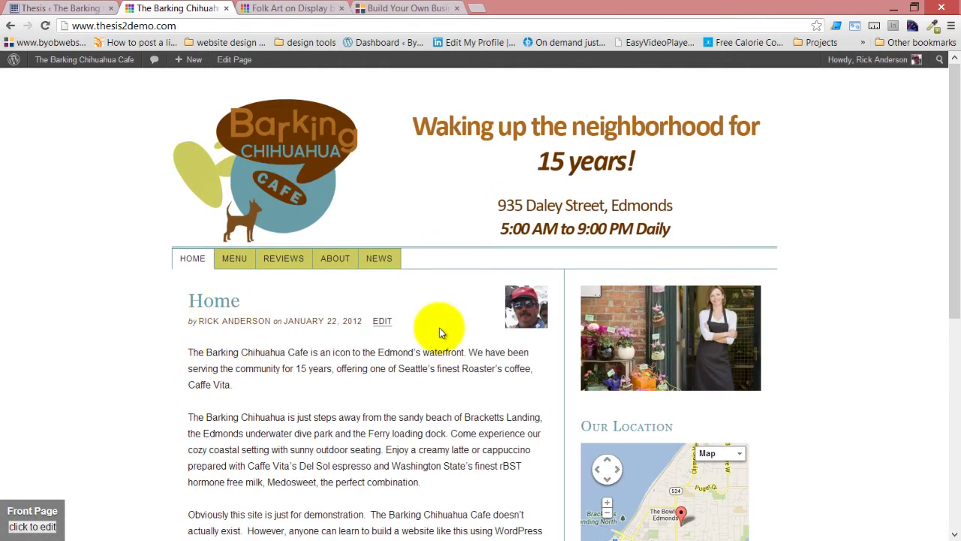
scroll(424, 319, "down", 5)
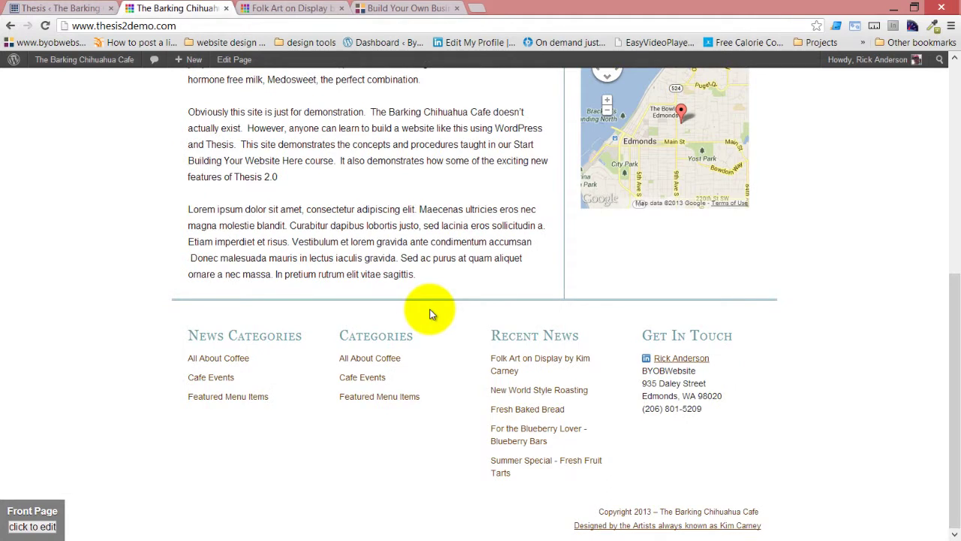
scroll(430, 309, "up", 5)
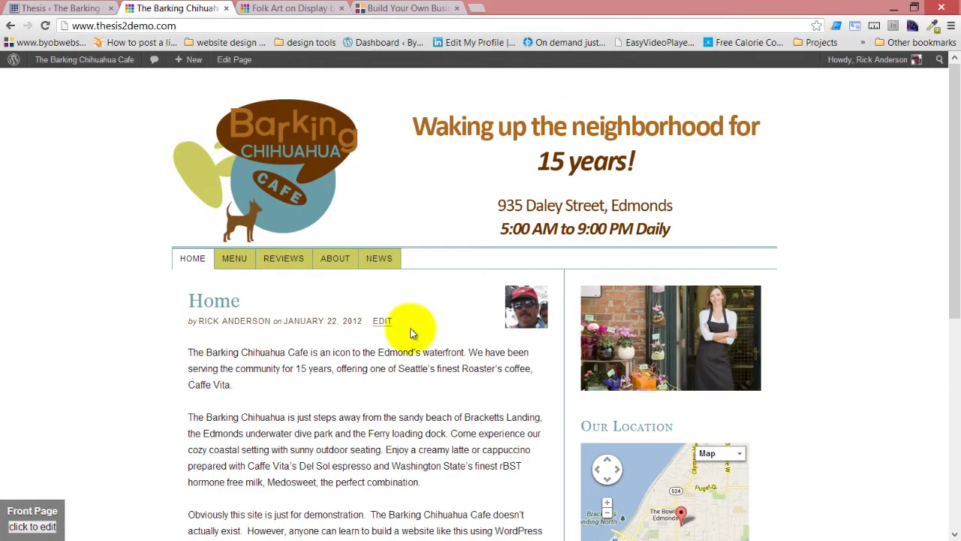
Visit the Menu and News pages, then open the Folk Art on Display post
left_click(233, 261)
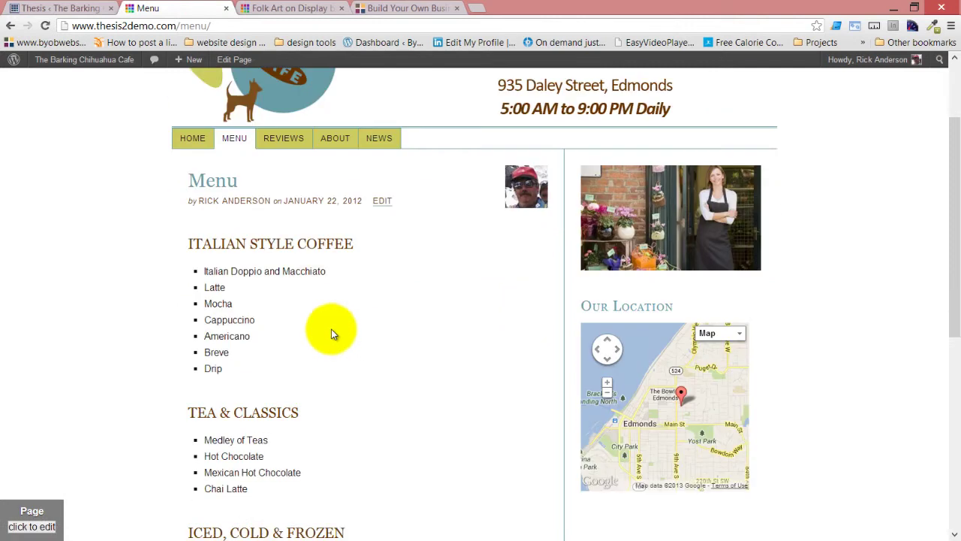
left_click(379, 259)
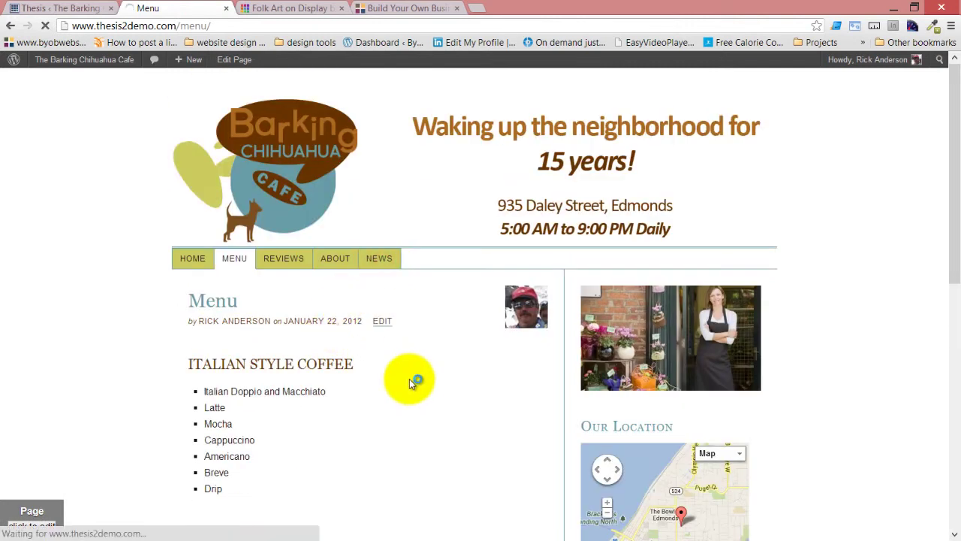
scroll(414, 347, "down", 2)
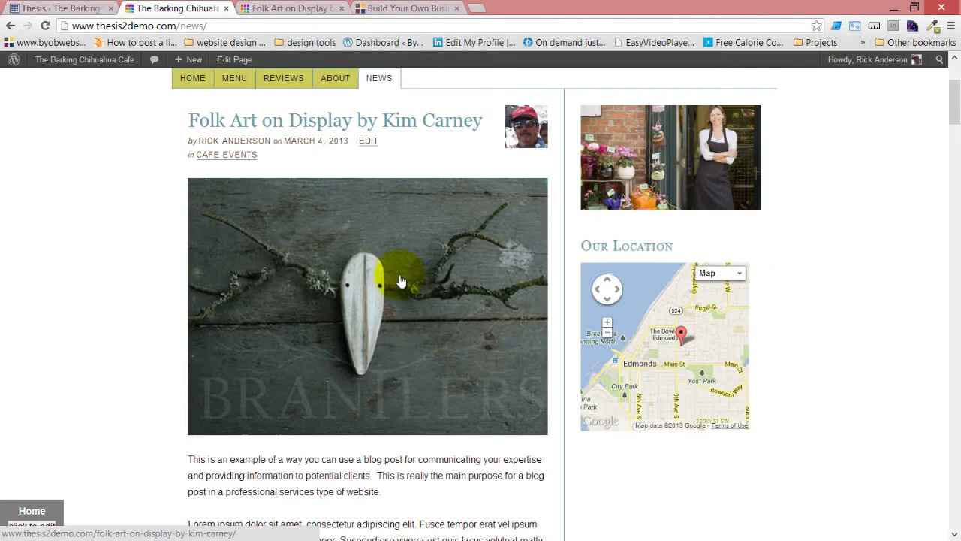
left_click(389, 121)
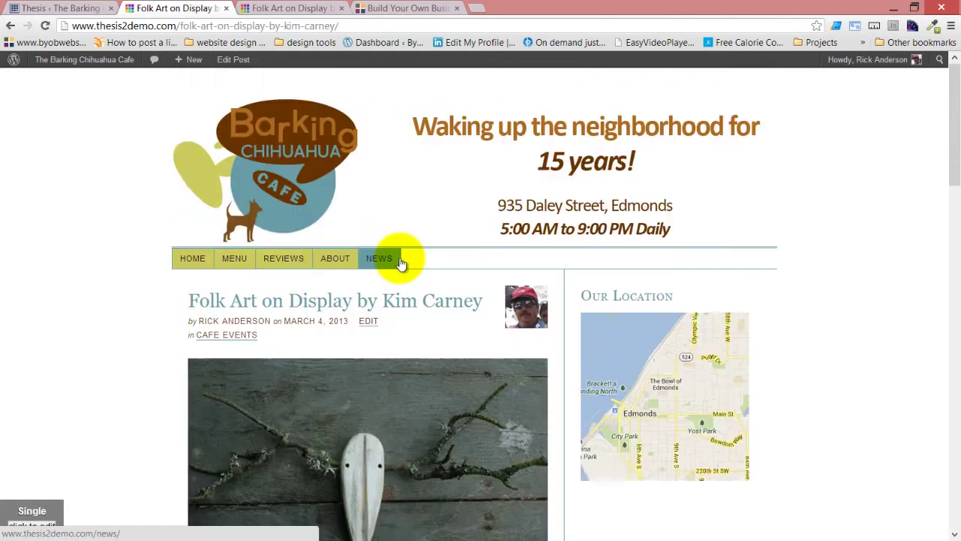
scroll(402, 261, "down", 10)
scroll(402, 259, "up", 10)
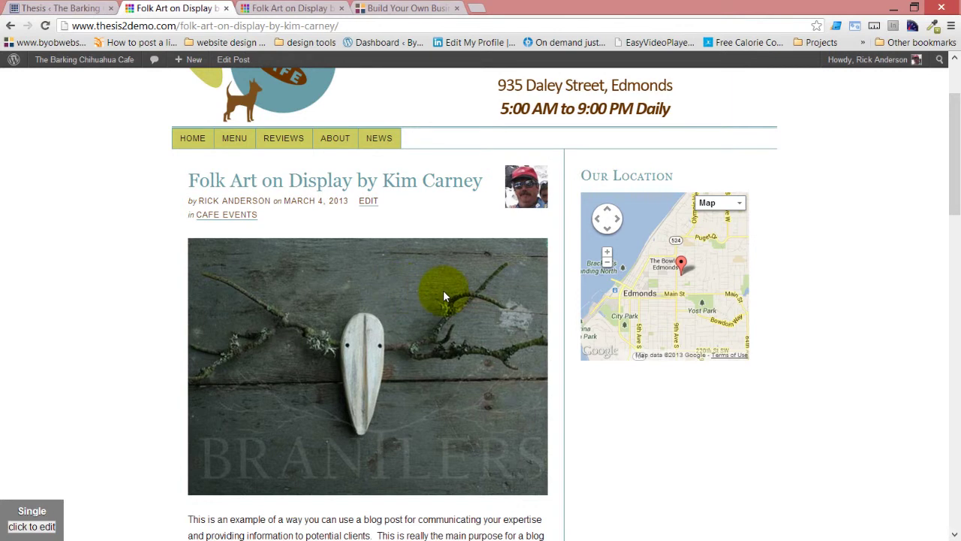
Load the Page core template in the Skin Editor instead of Home
left_click(66, 8)
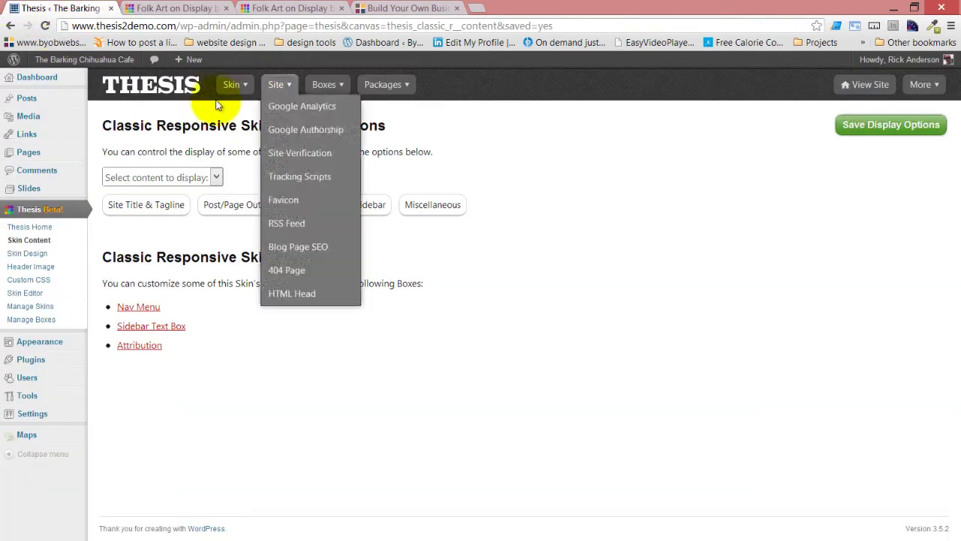
mouse_move(233, 84)
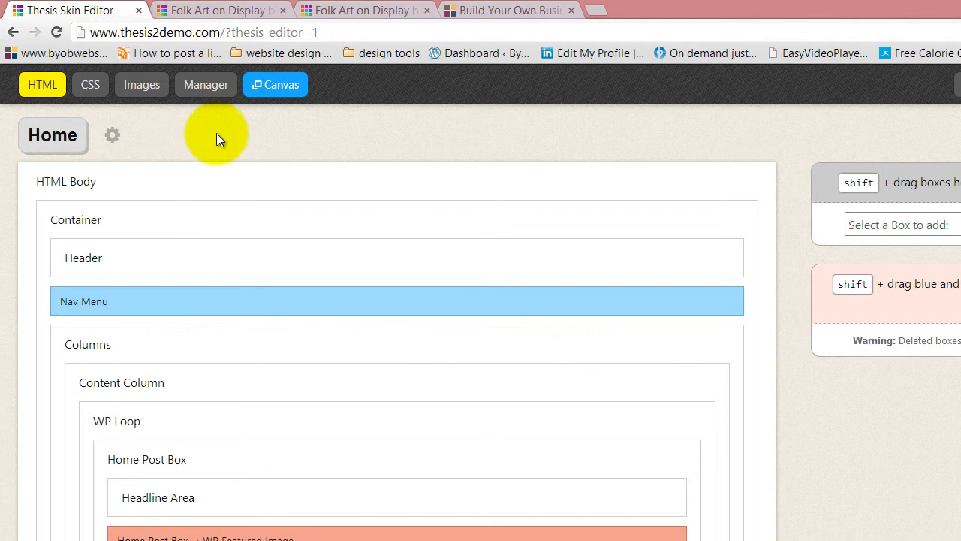
left_click(54, 143)
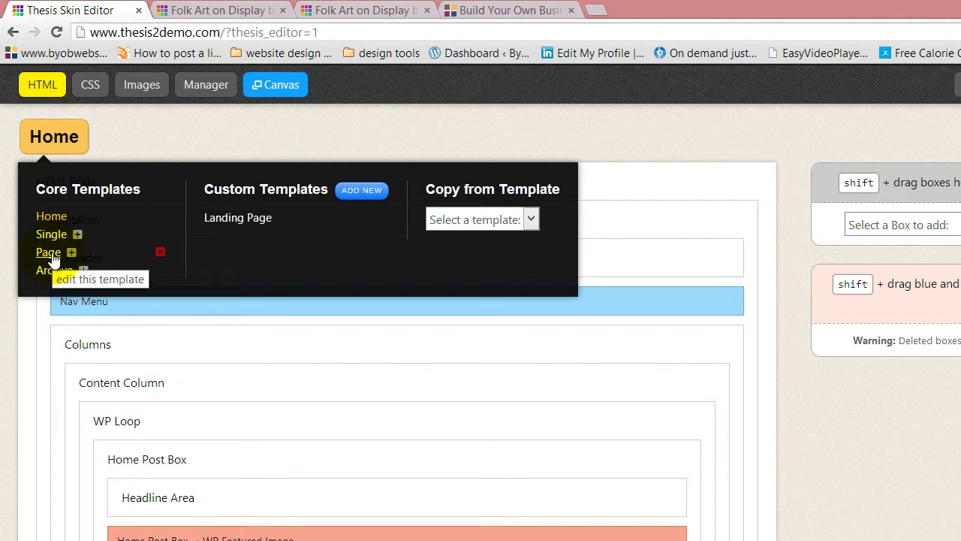
left_click(48, 253)
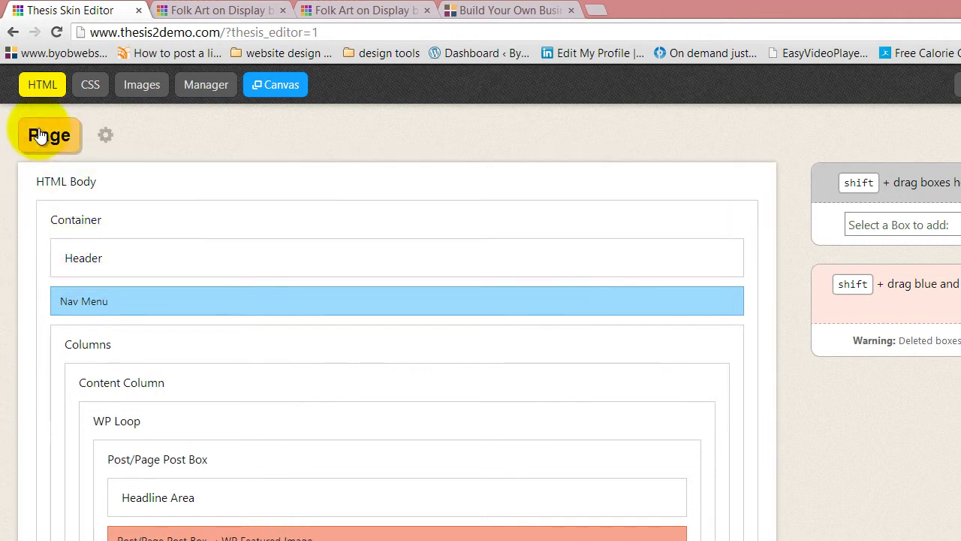
scroll(255, 262, "down", 2)
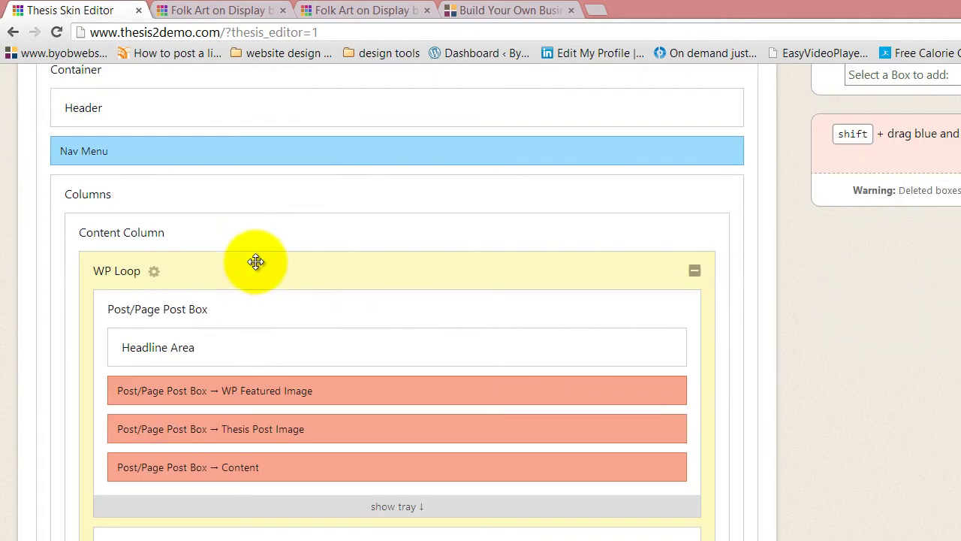
Expand the Page template's Headline Area and show the tray of unused Post/Page Post Box elements
left_click(666, 348)
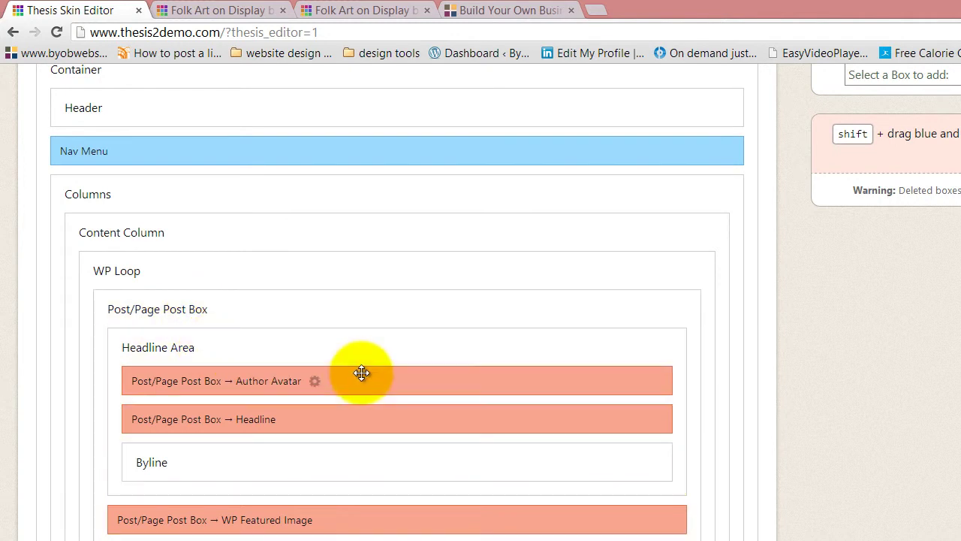
scroll(345, 371, "down", 2)
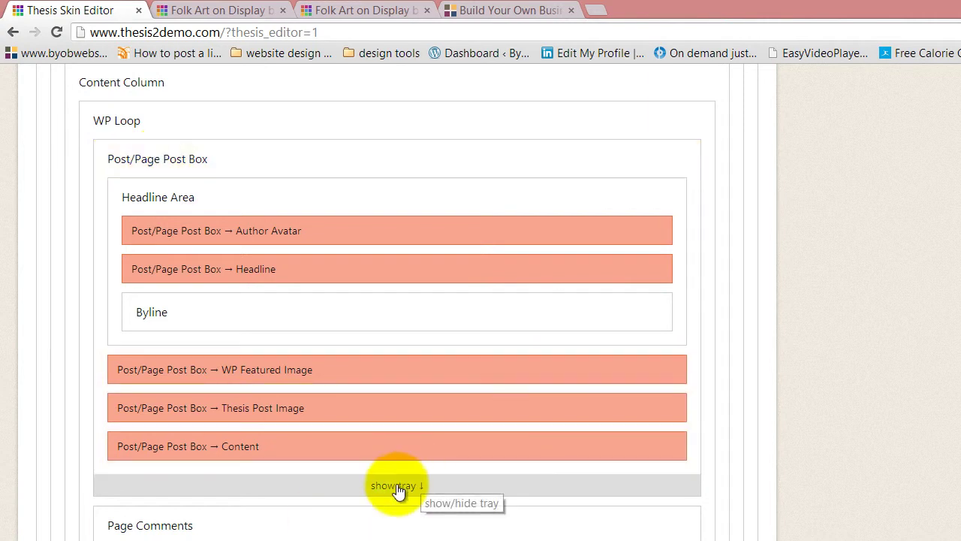
left_click(396, 486)
scroll(349, 481, "down", 2)
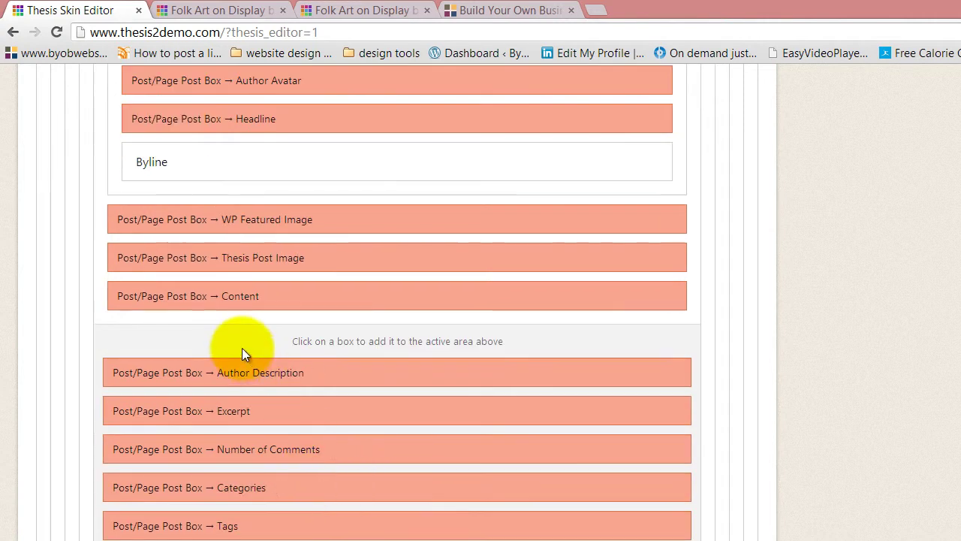
scroll(226, 427, "up", 1)
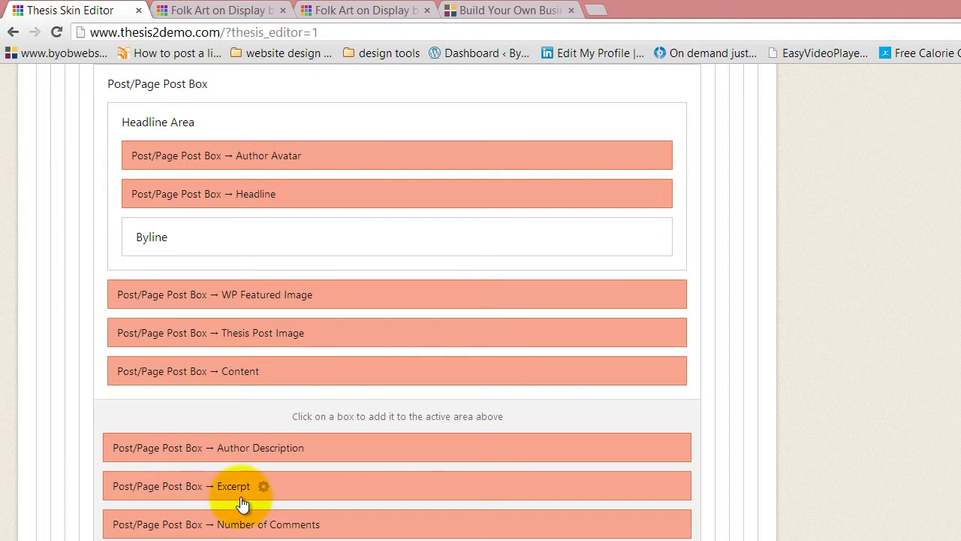
scroll(215, 504, "up", 3)
scroll(931, 217, "up", 2)
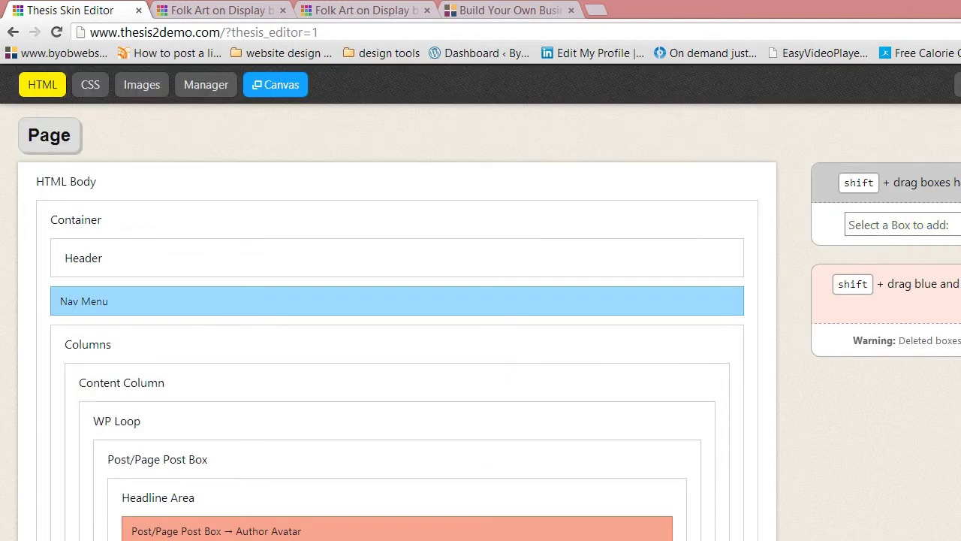
Drag Author Avatar from the Headline Area into the Post/Page Post Box tray
scroll(355, 392, "down", 1)
scroll(354, 392, "down", 4)
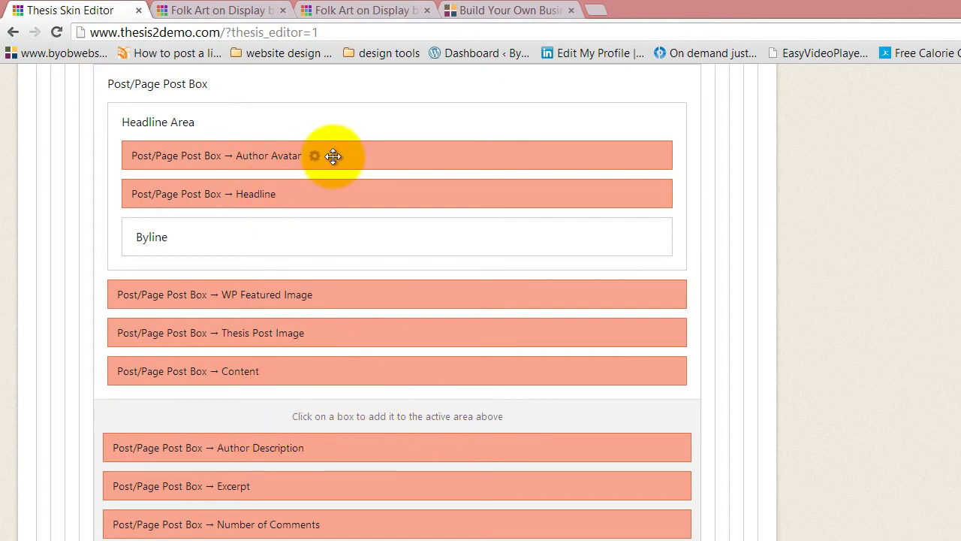
left_click_drag(333, 154, 335, 114)
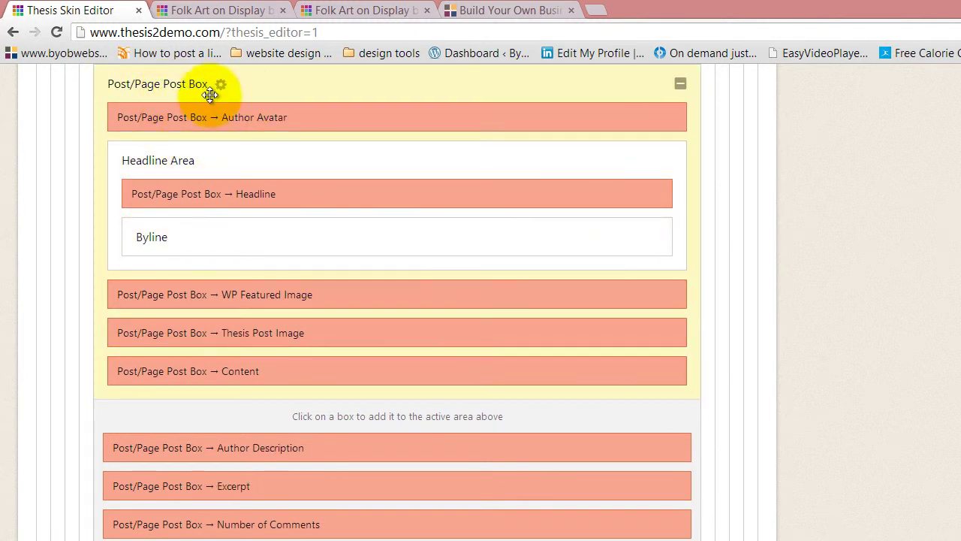
left_click_drag(340, 119, 351, 412)
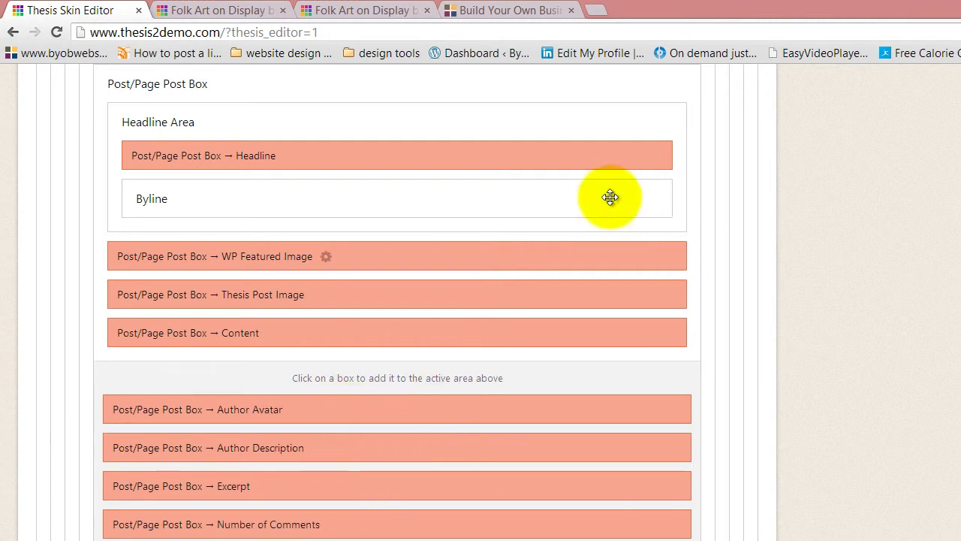
Shift-drag Byline to the removal area, leaving only Headline, and save the Page template
left_click(650, 199)
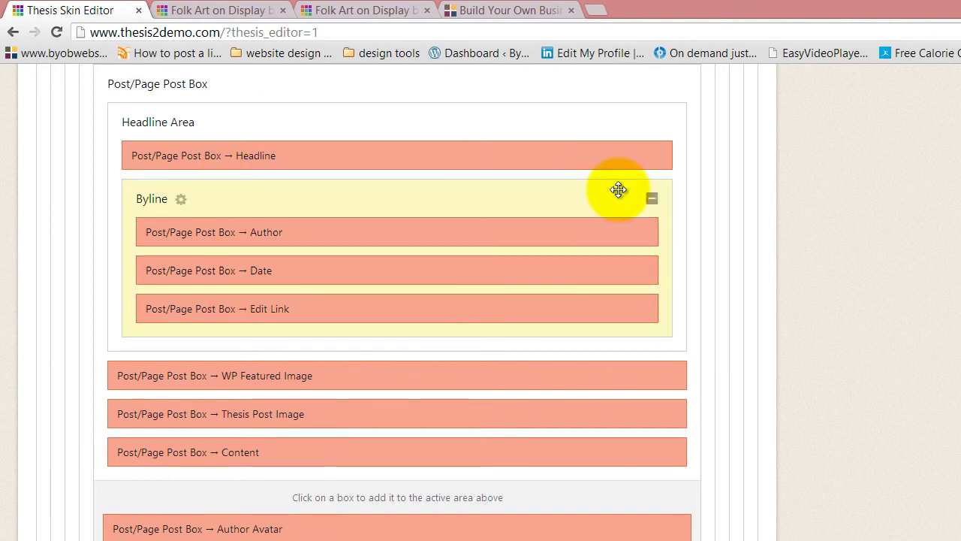
left_click(651, 202)
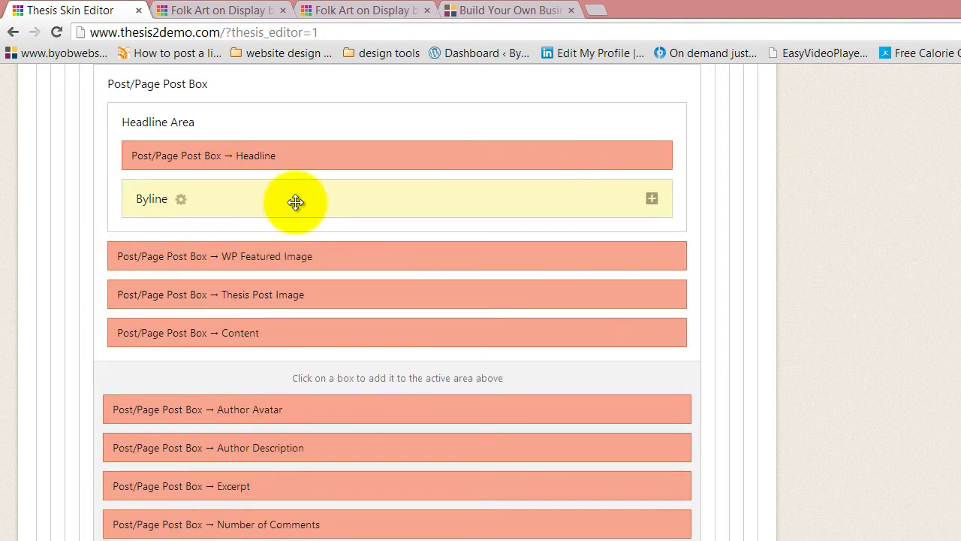
left_click_drag(295, 202, 859, 236)
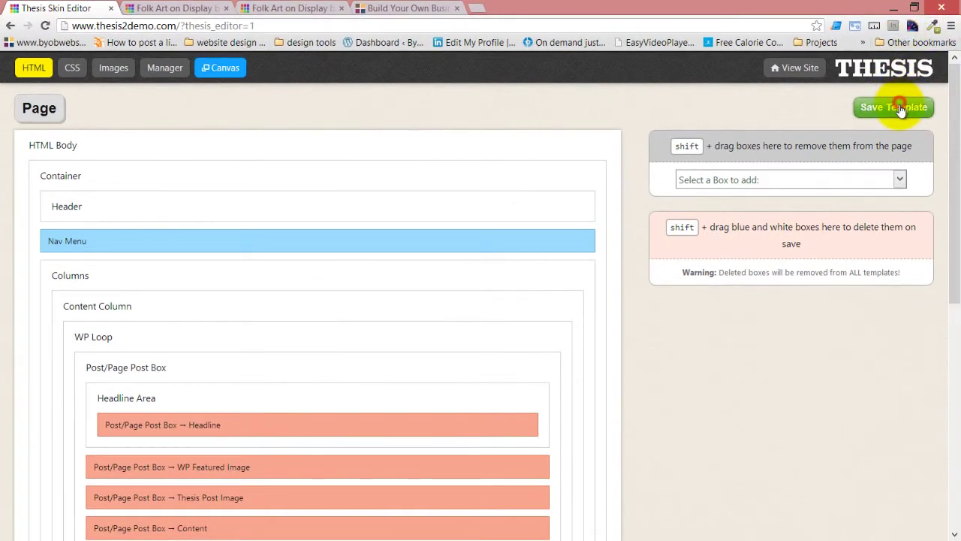
left_click(901, 110)
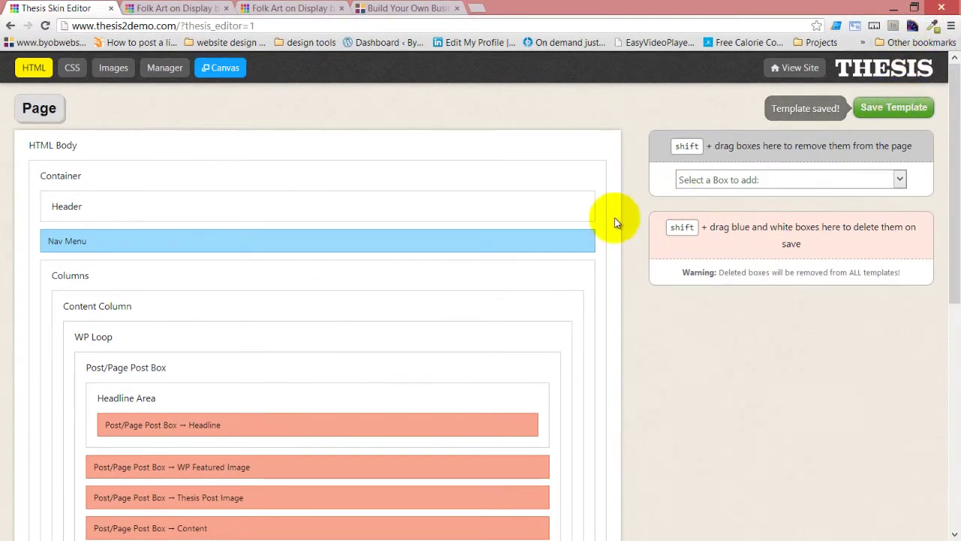
Browse the Select a Box to add list twice without adding anything
scroll(634, 179, "down", 5)
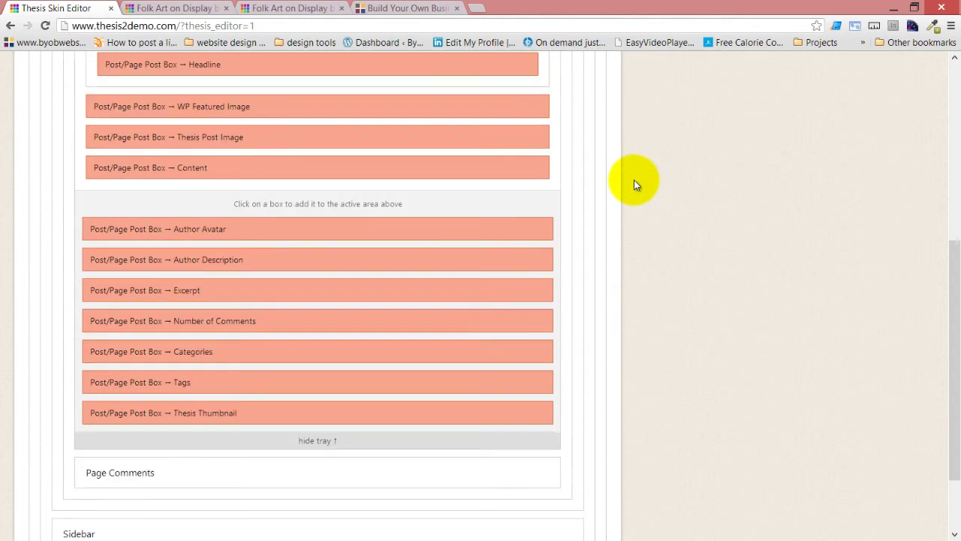
scroll(634, 180, "up", 3)
scroll(634, 180, "down", 1)
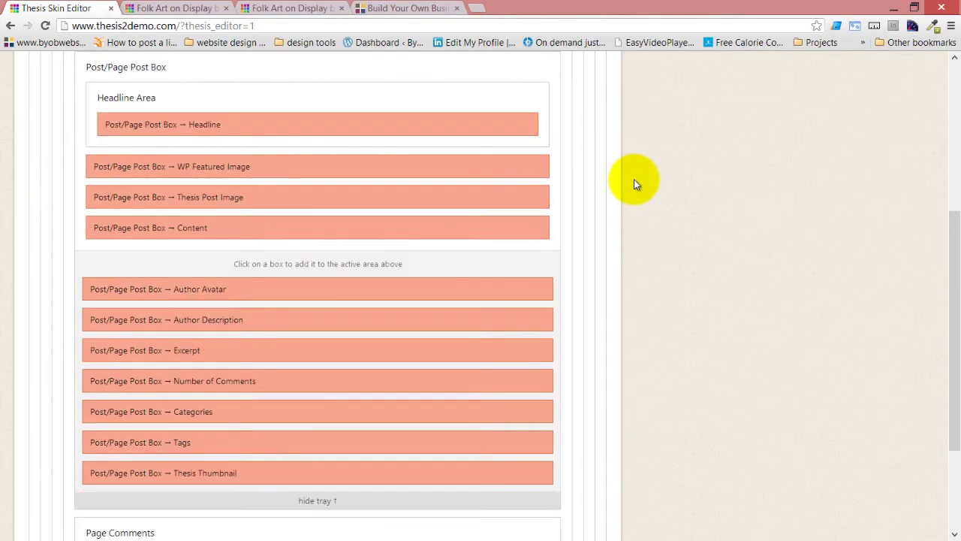
scroll(634, 179, "up", 3)
left_click(899, 120)
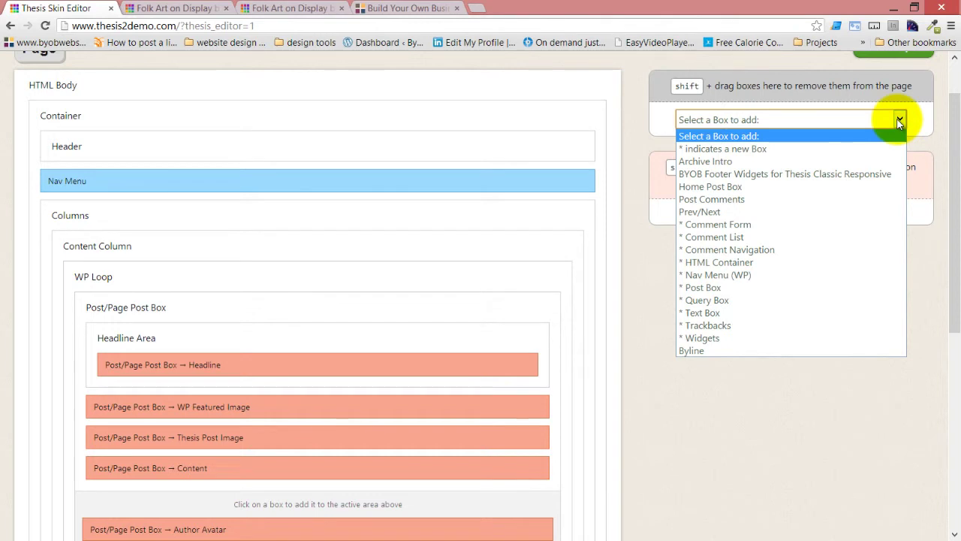
left_click(644, 410)
scroll(332, 457, "down", 1)
scroll(333, 461, "down", 3)
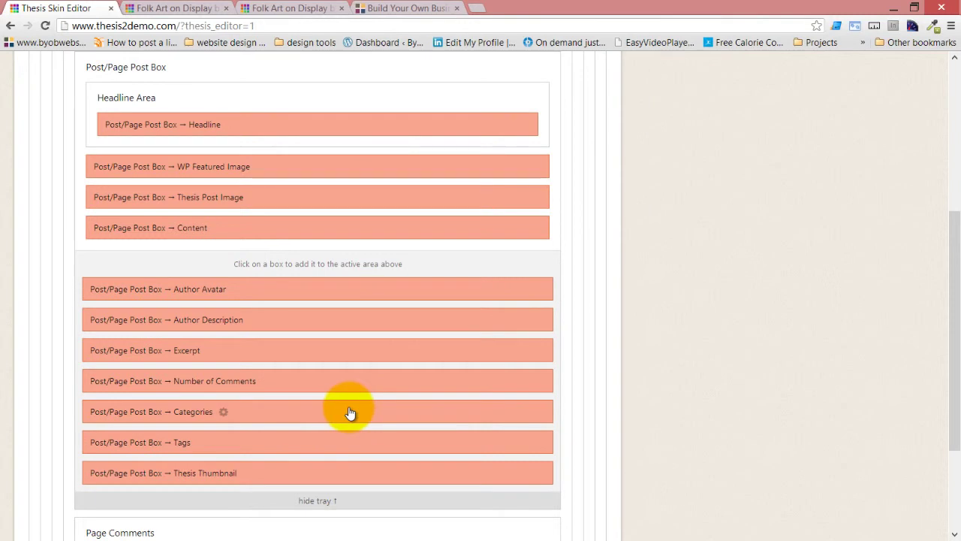
scroll(345, 417, "up", 4)
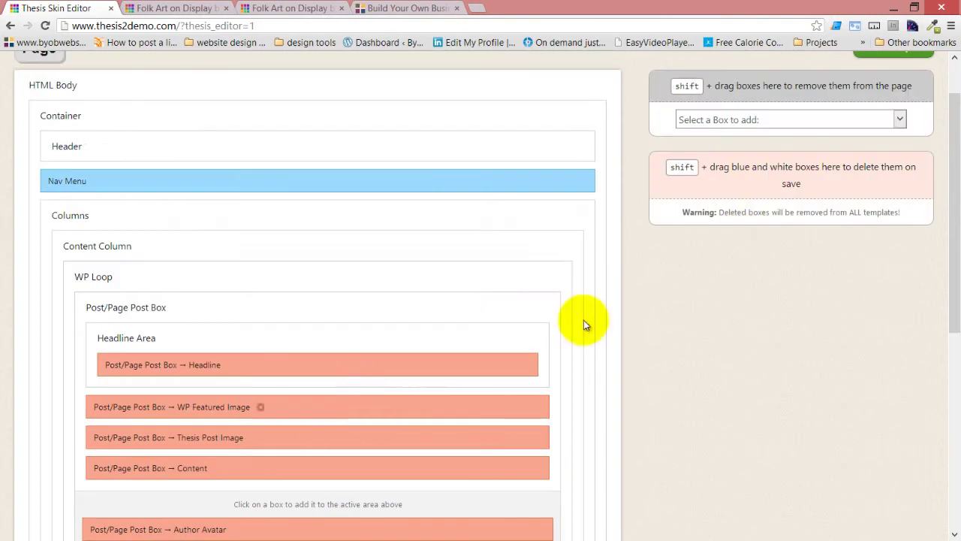
left_click(901, 121)
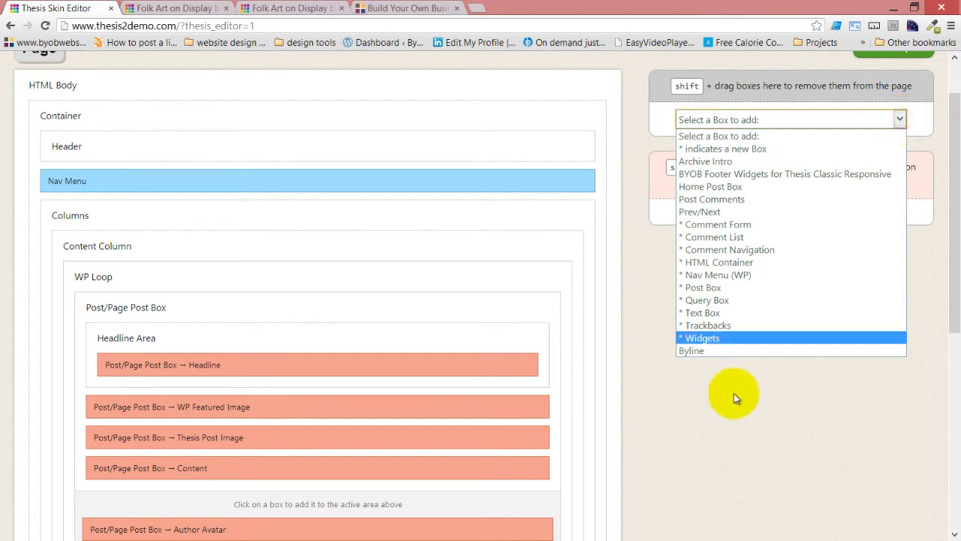
left_click(701, 408)
scroll(189, 279, "down", 3)
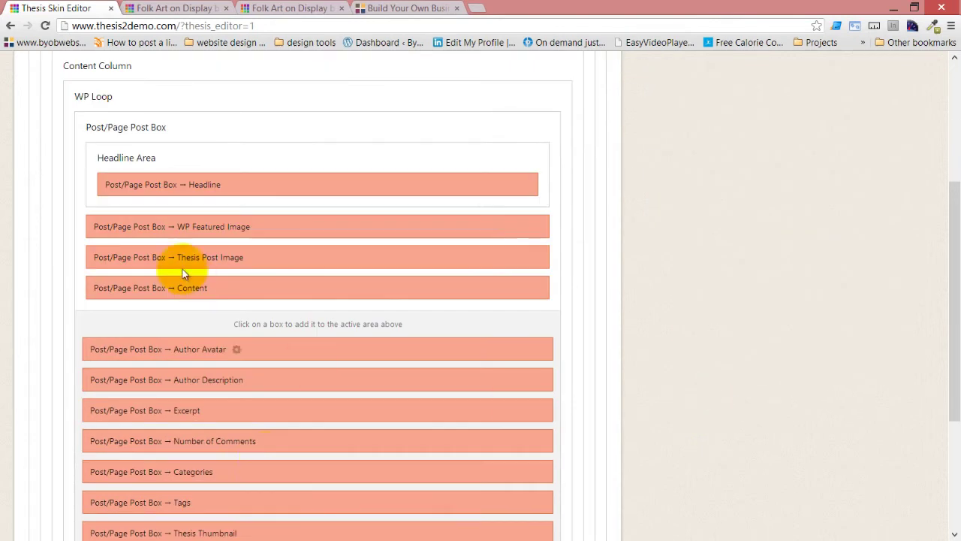
scroll(279, 408, "down", 4)
Hide the unused-box tray and save the Page template again
left_click(315, 352)
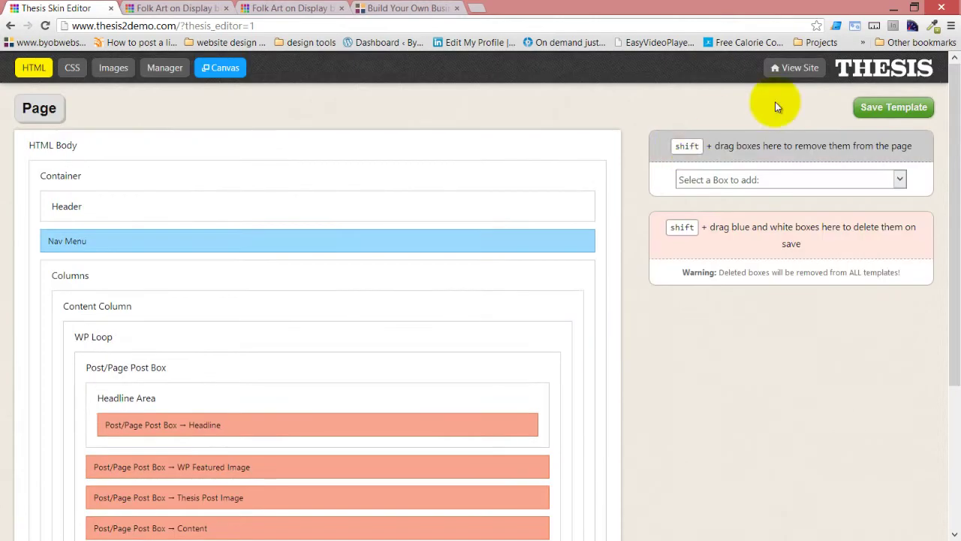
left_click(897, 107)
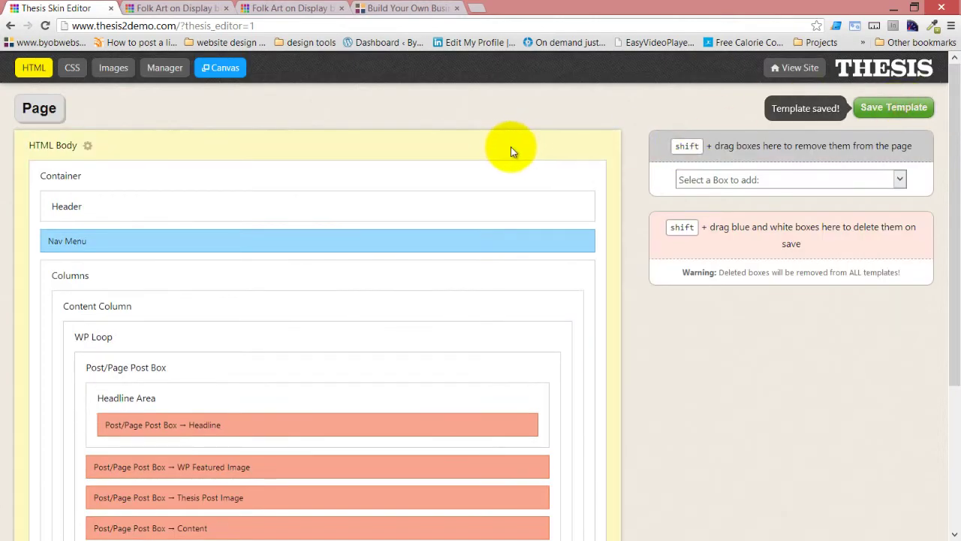
left_click(45, 110)
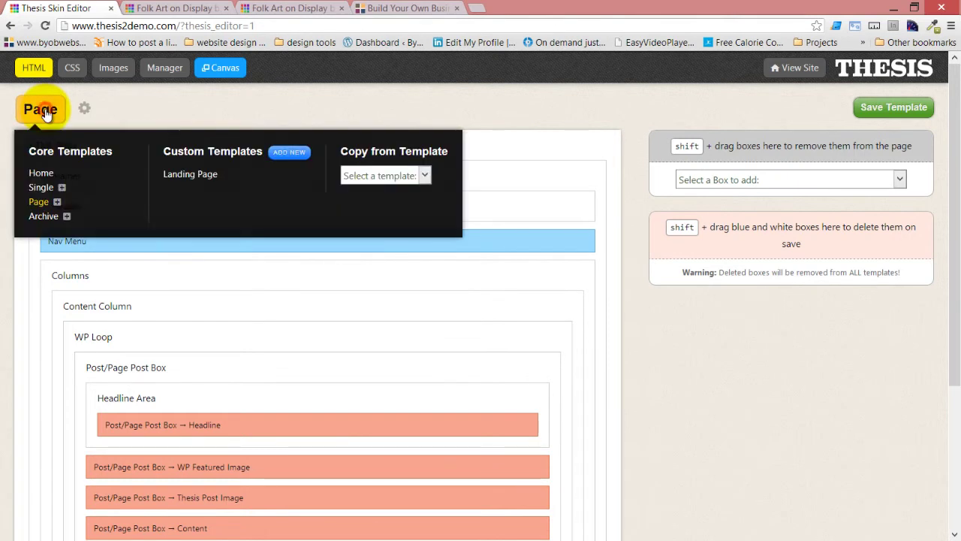
Switch to the Front Page template and expand its Headline Area
left_click(56, 203)
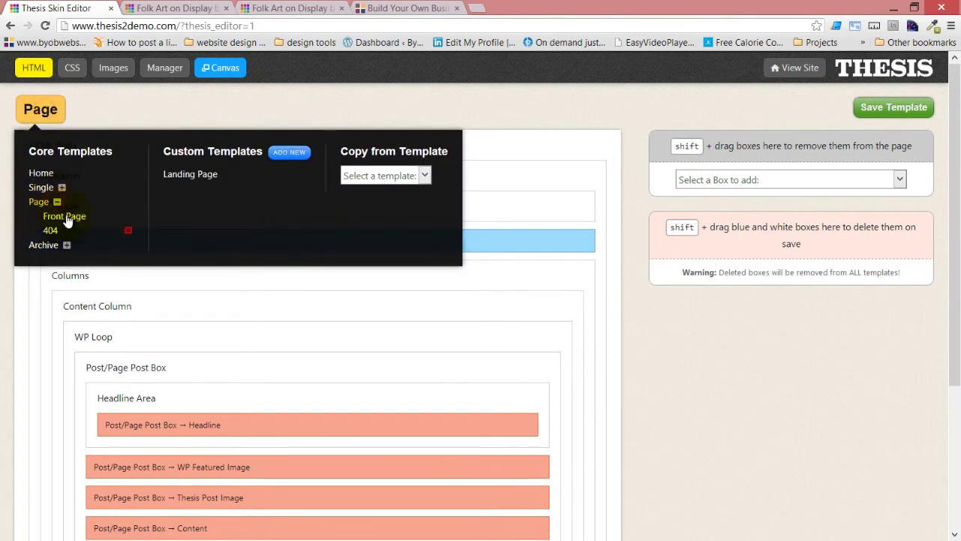
left_click(67, 216)
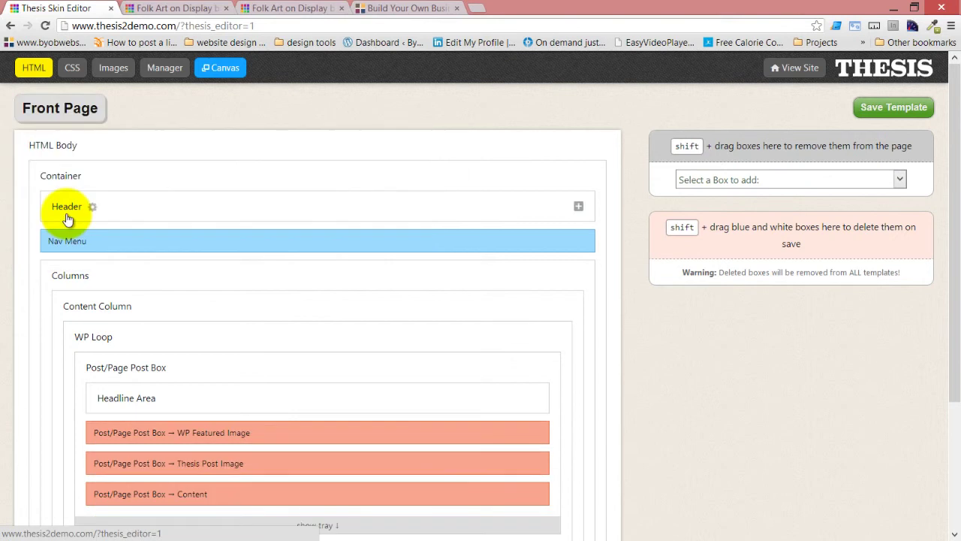
scroll(325, 181, "down", 2)
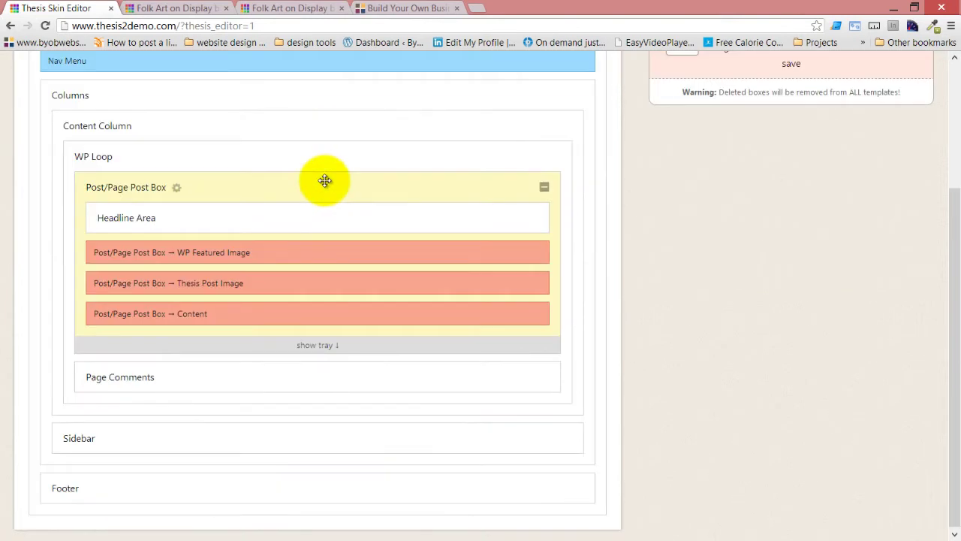
left_click(533, 220)
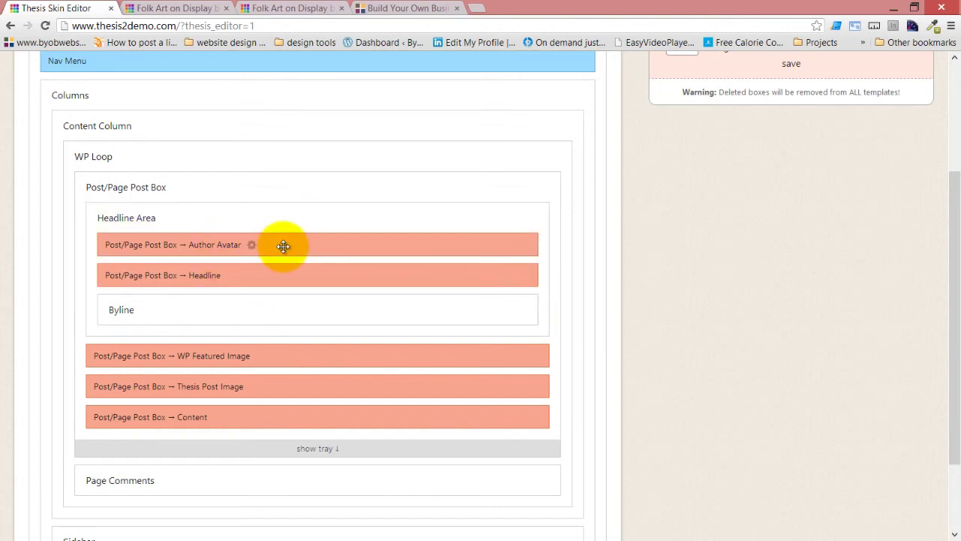
Move Author Avatar into the tray, remove Byline, and save the Front Page template
left_click_drag(283, 243, 331, 198)
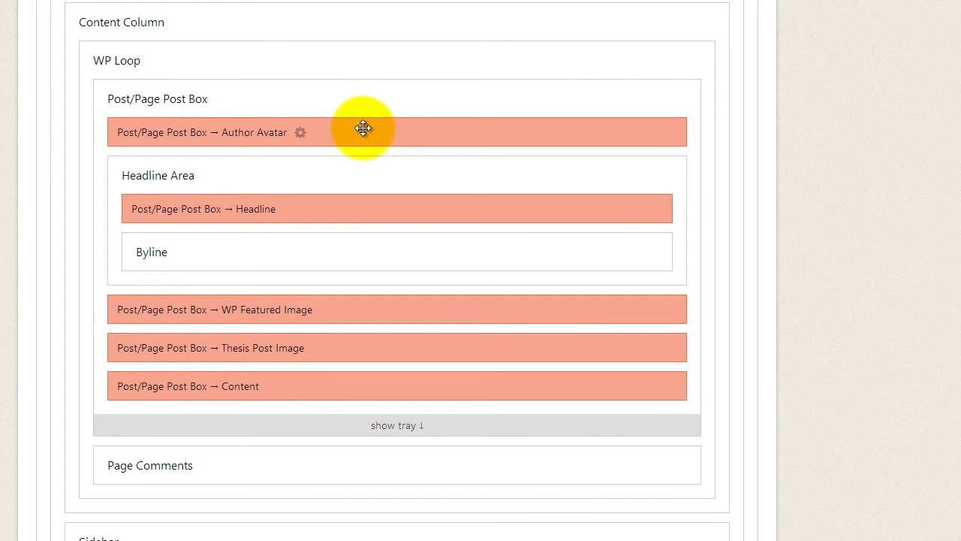
left_click(414, 426)
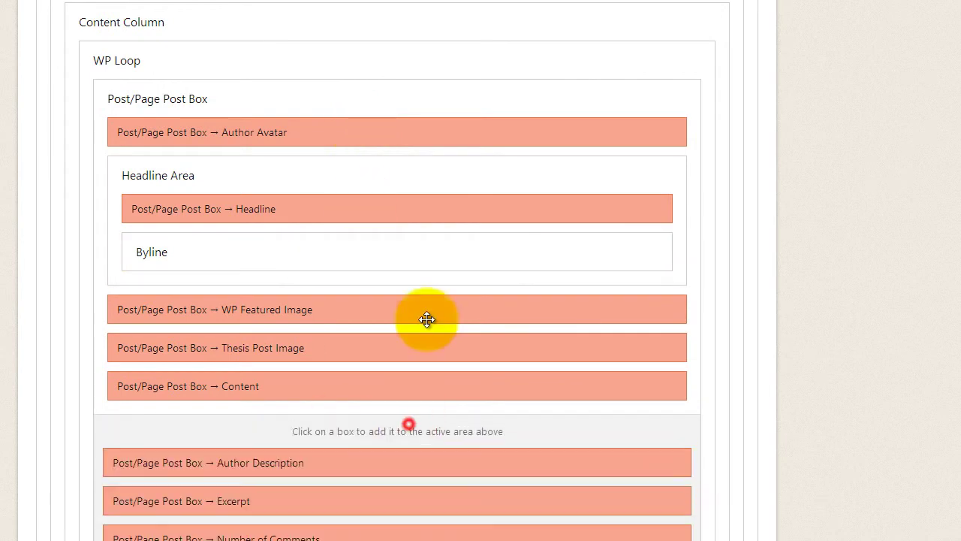
left_click_drag(416, 132, 418, 437)
scroll(397, 425, "down", 1)
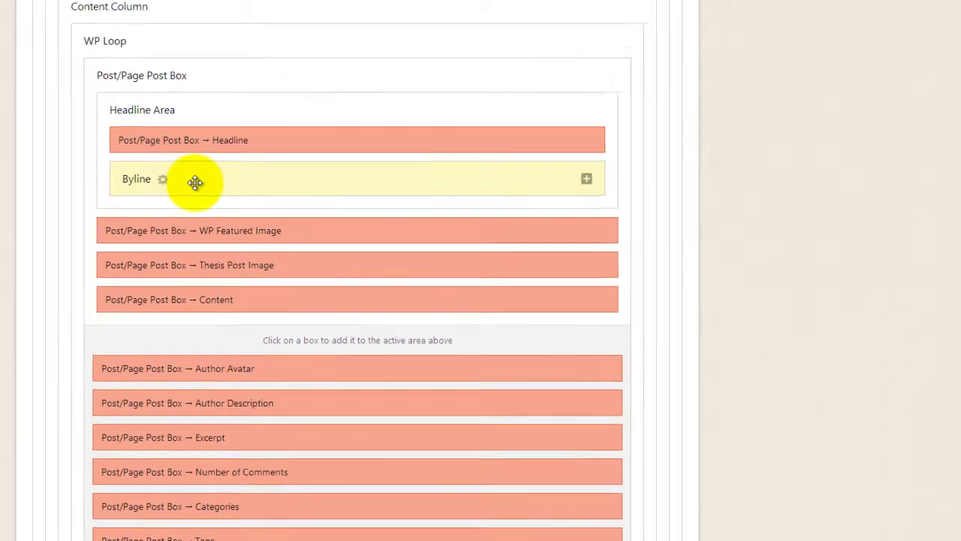
left_click_drag(216, 142, 785, 92)
left_click(894, 66)
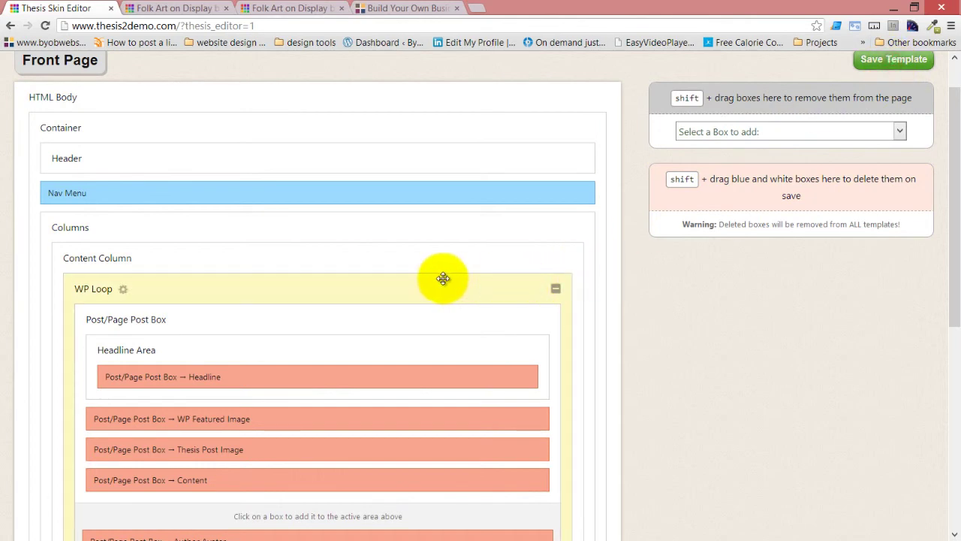
Reload the folk art post and open the Cafe Events category page
left_click(167, 8)
left_click(45, 25)
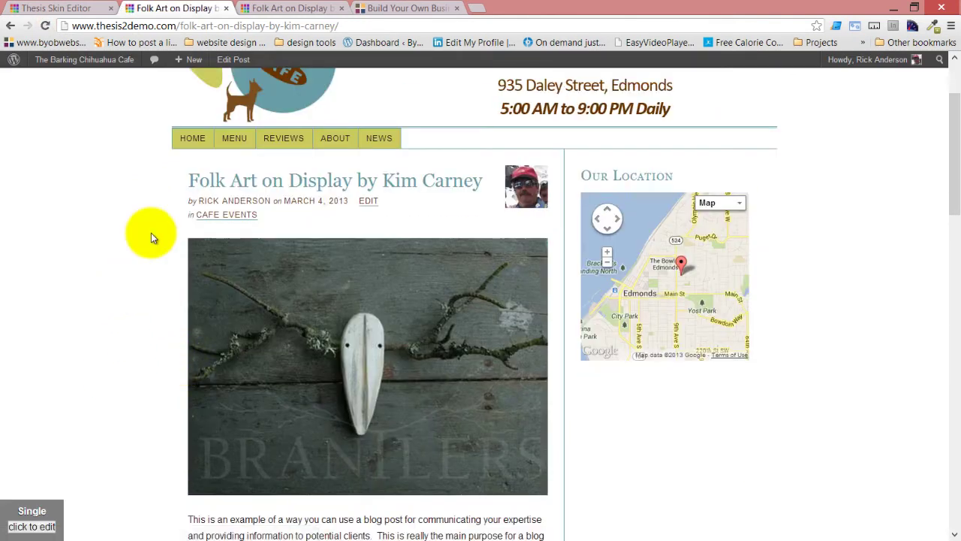
scroll(143, 311, "down", 4)
scroll(144, 310, "up", 5)
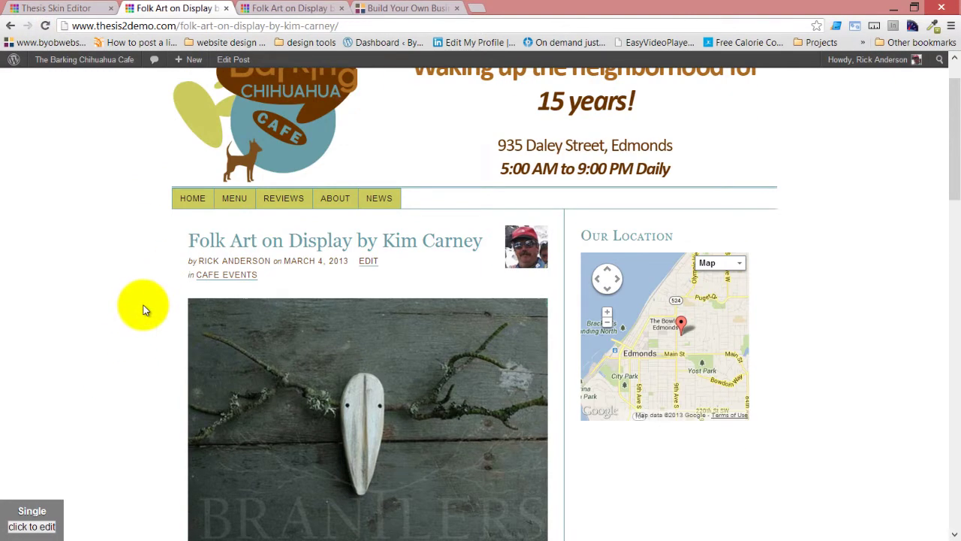
left_click(238, 275)
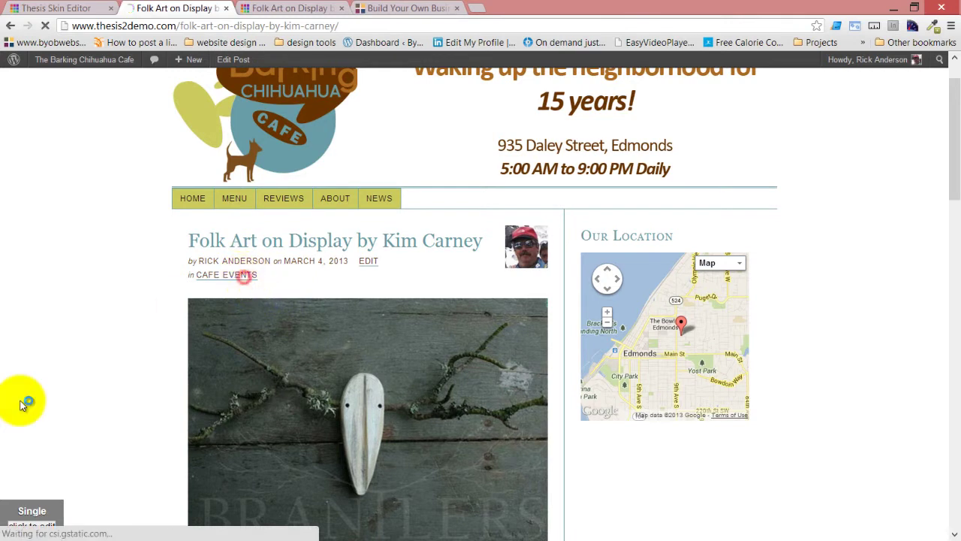
scroll(73, 396, "down", 3)
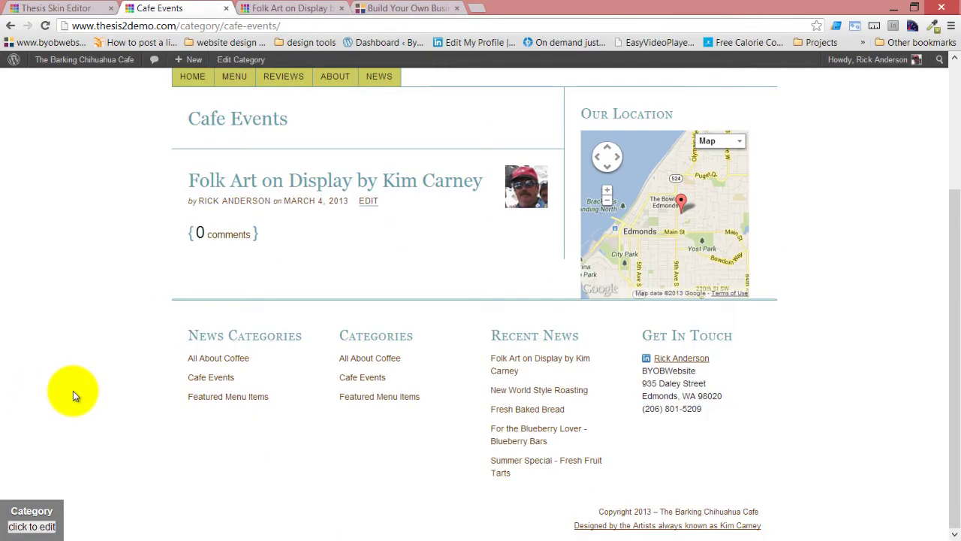
scroll(73, 391, "up", 3)
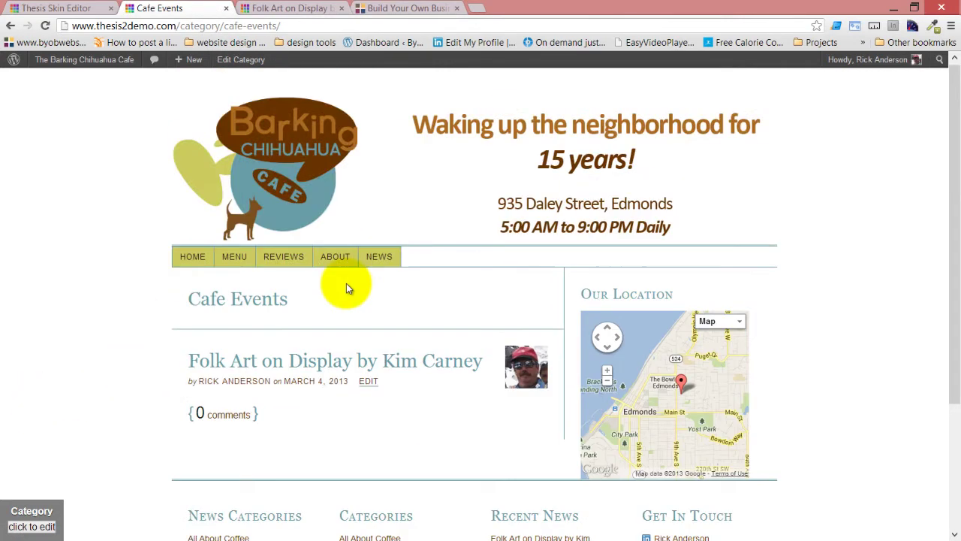
Browse the Home, Menu, Reviews, About and News pages
left_click(197, 259)
scroll(113, 394, "down", 3)
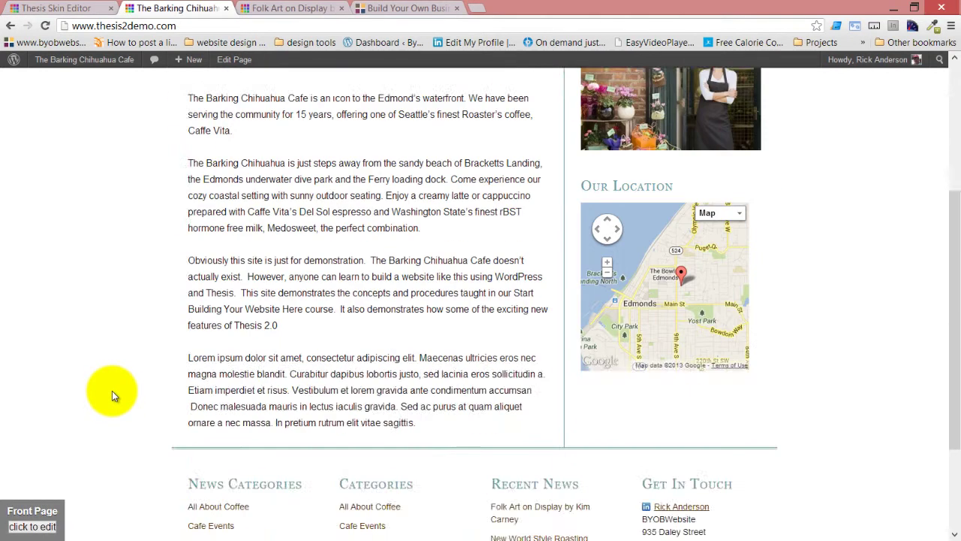
scroll(112, 391, "up", 2)
left_click(235, 198)
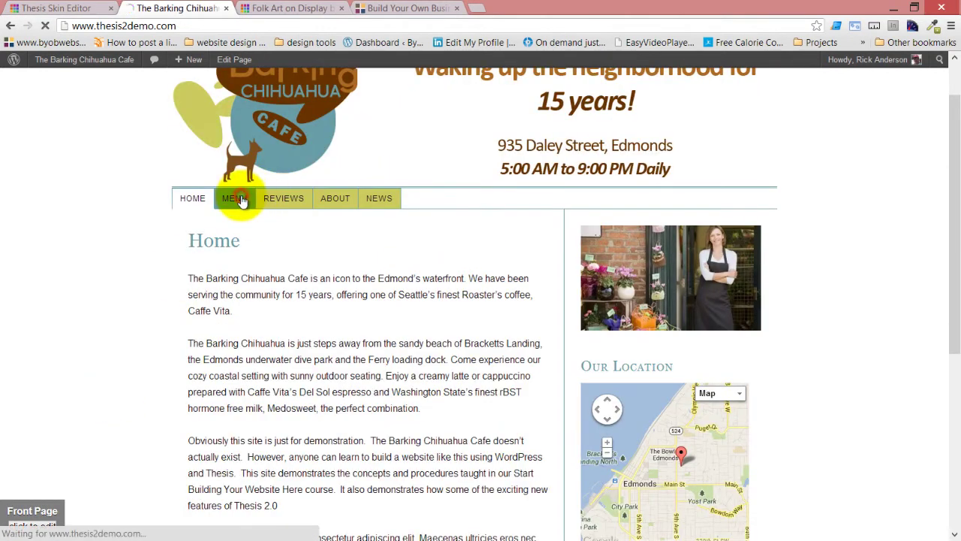
left_click(294, 254)
left_click(335, 261)
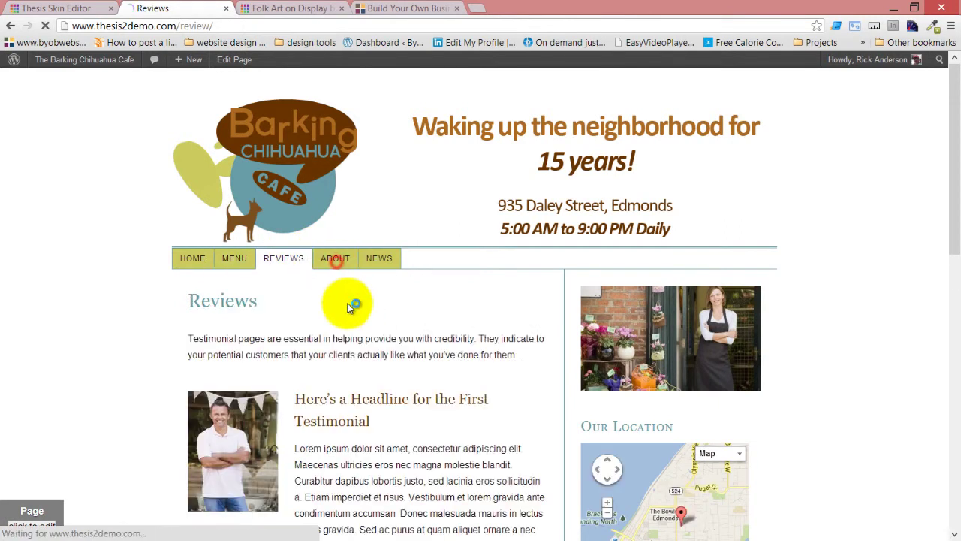
scroll(352, 311, "down", 3)
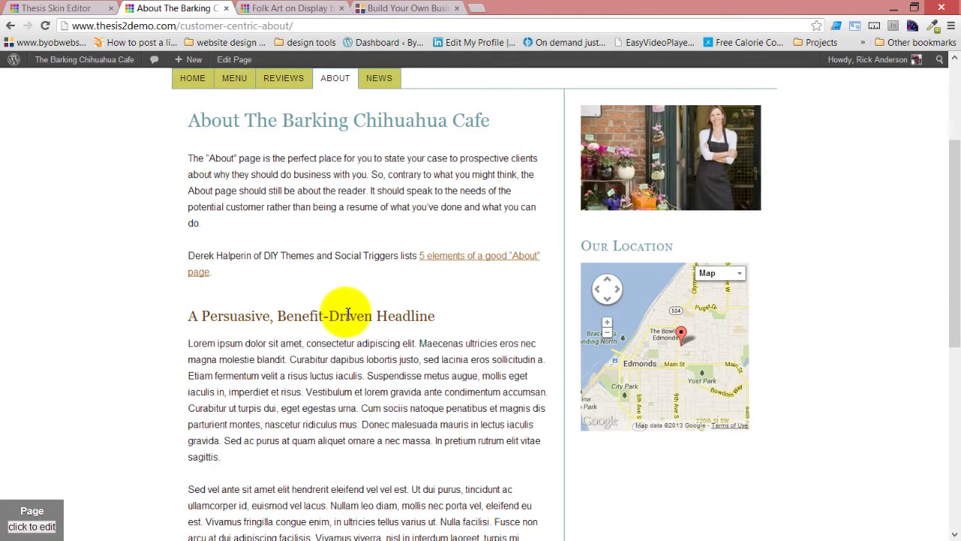
scroll(343, 311, "up", 2)
left_click(378, 198)
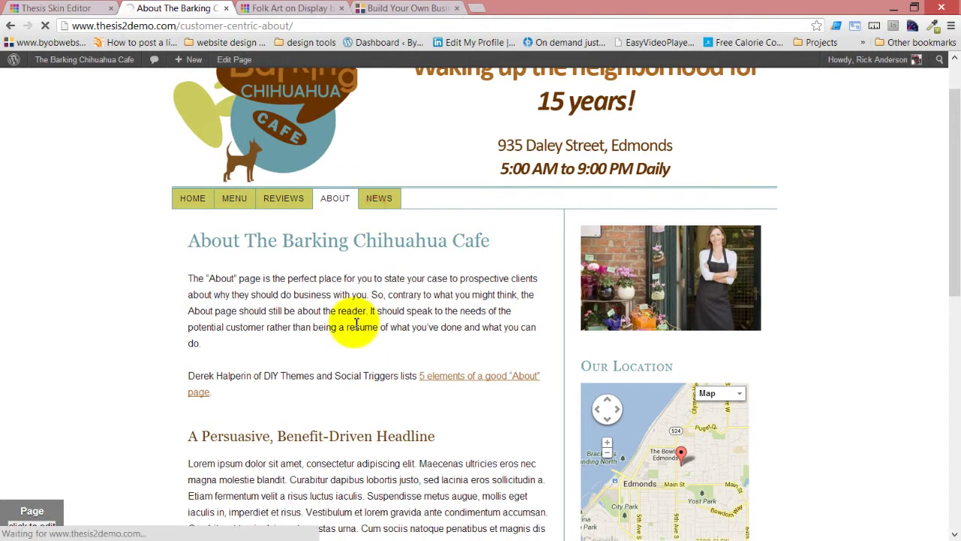
scroll(355, 328, "down", 5)
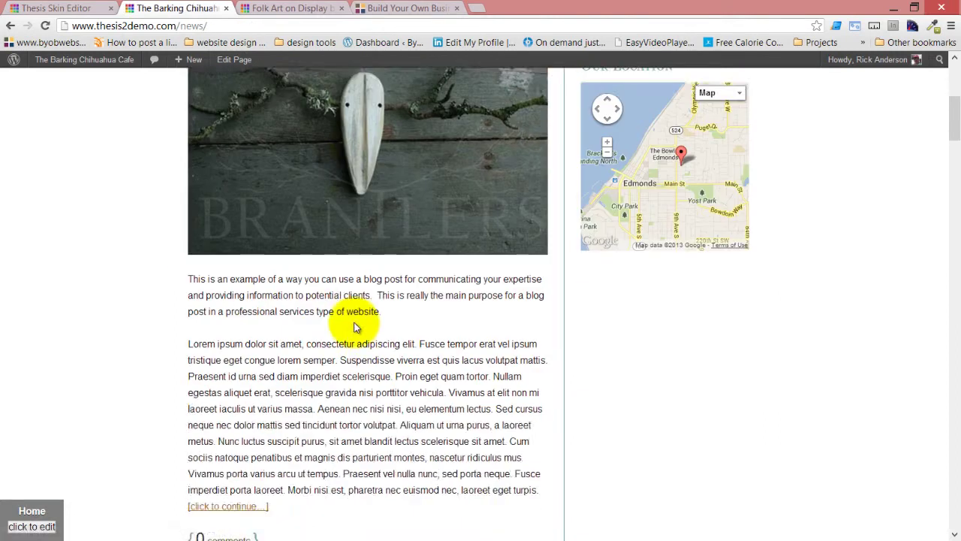
scroll(355, 328, "up", 3)
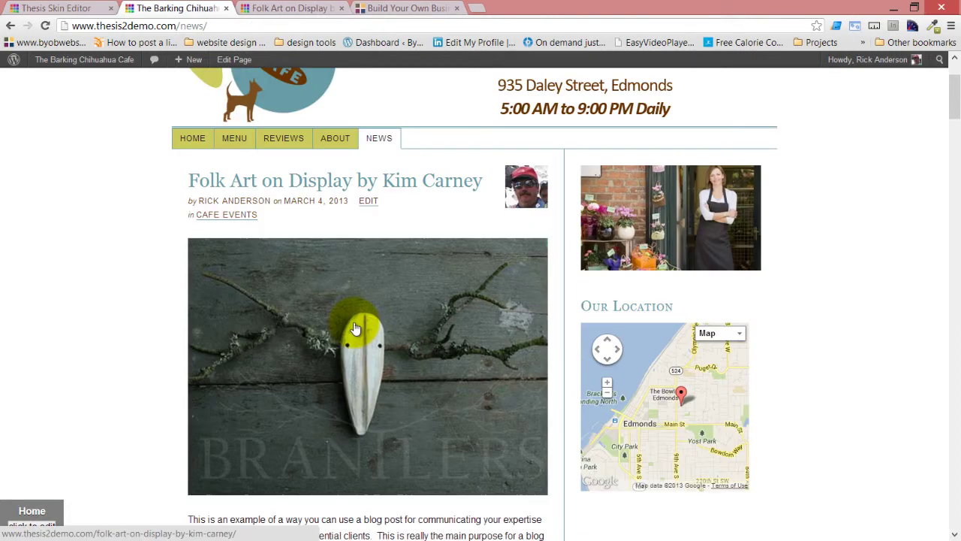
Return to the Home front page and scroll through its content
left_click(192, 139)
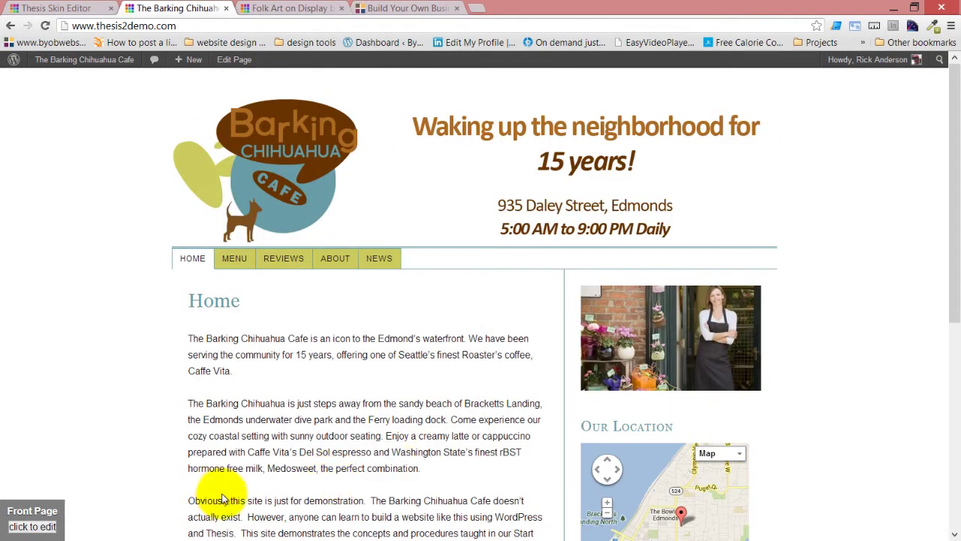
left_click(211, 299)
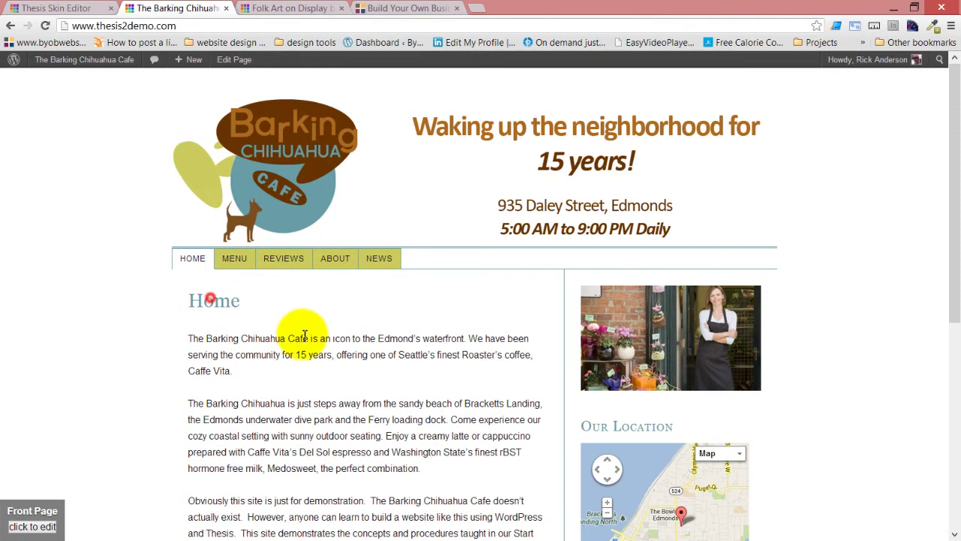
scroll(285, 325, "down", 1)
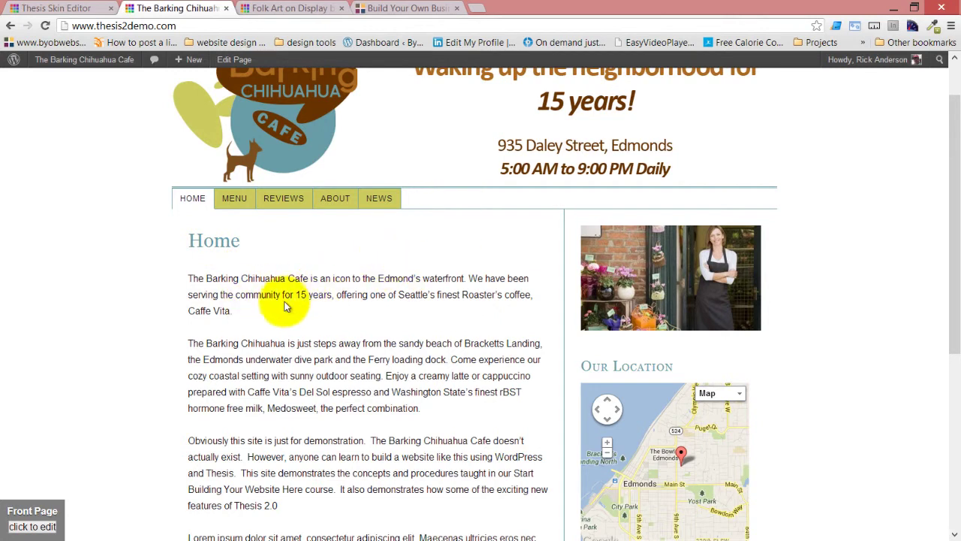
scroll(304, 297, "up", 2)
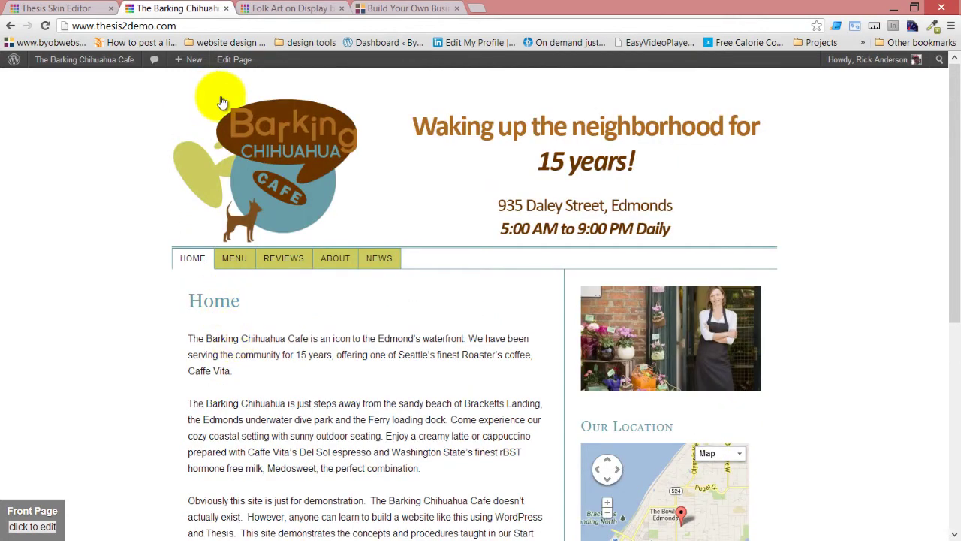
Change the front page title from Home to 'Welcome to the Barking Chihuahua Cafe' and update
left_click(230, 62)
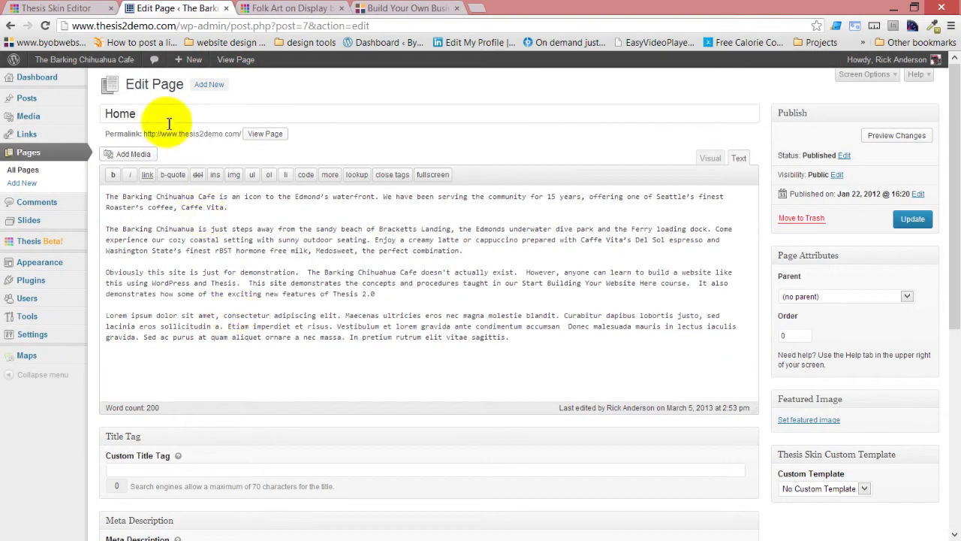
double_click(120, 114)
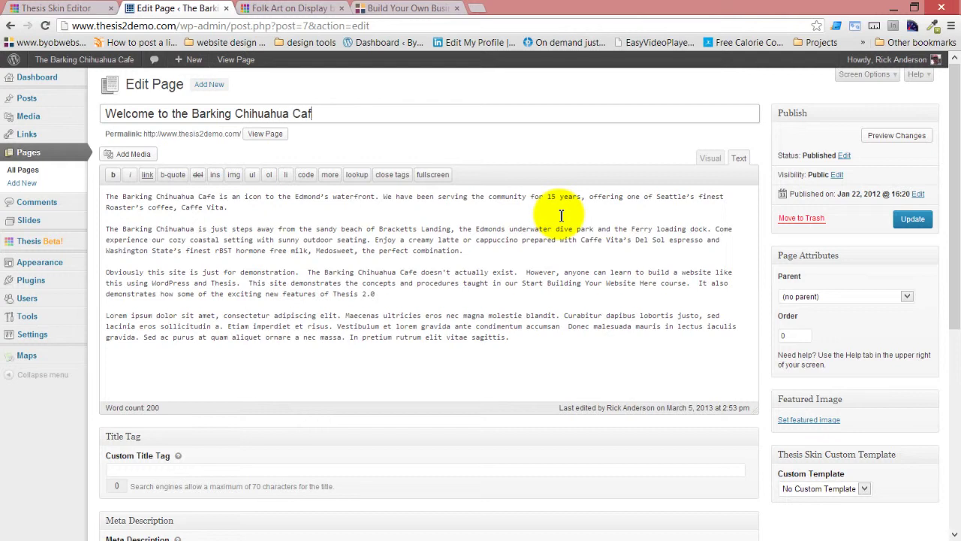
left_click(913, 219)
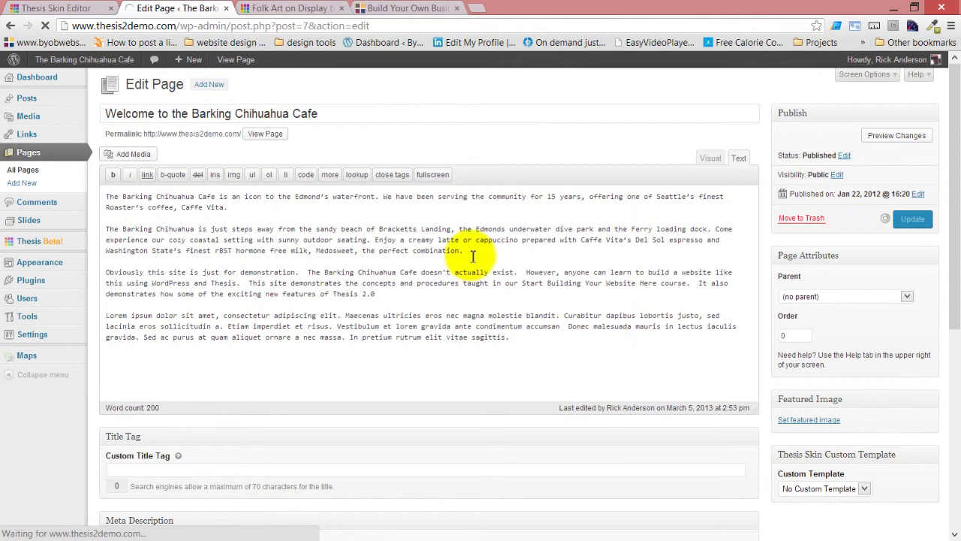
Go to Appearance > Menus to view the Main Menu
triple_click(287, 148)
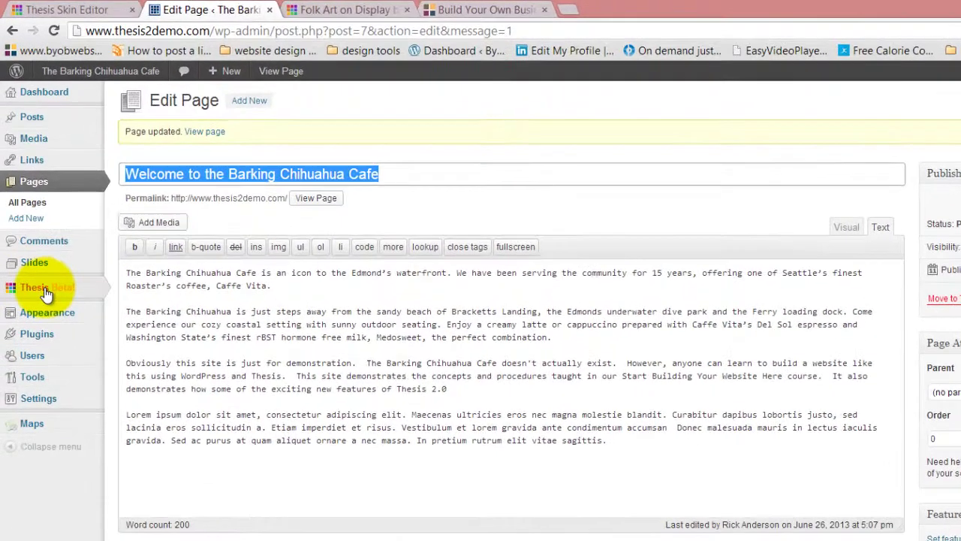
mouse_move(41, 263)
left_click(140, 360)
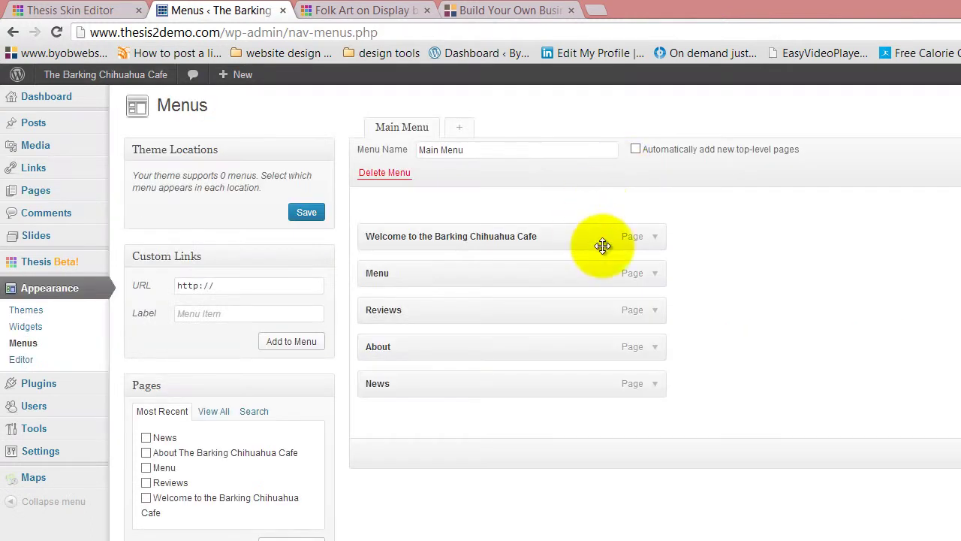
Relabel the 'Welcome to the Barking Chihuahua Cafe' menu item as 'Home', save, and view the front page
left_click(653, 237)
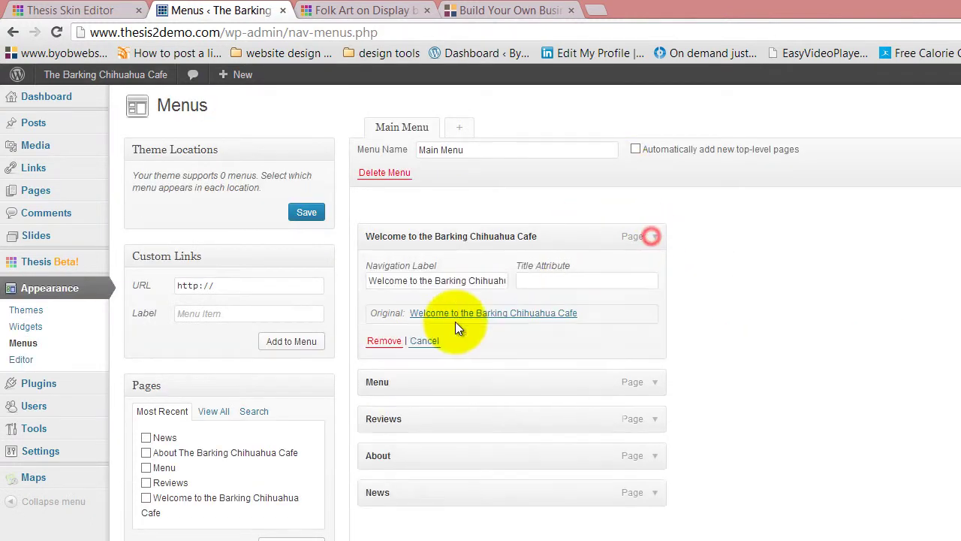
triple_click(430, 285)
type("Home")
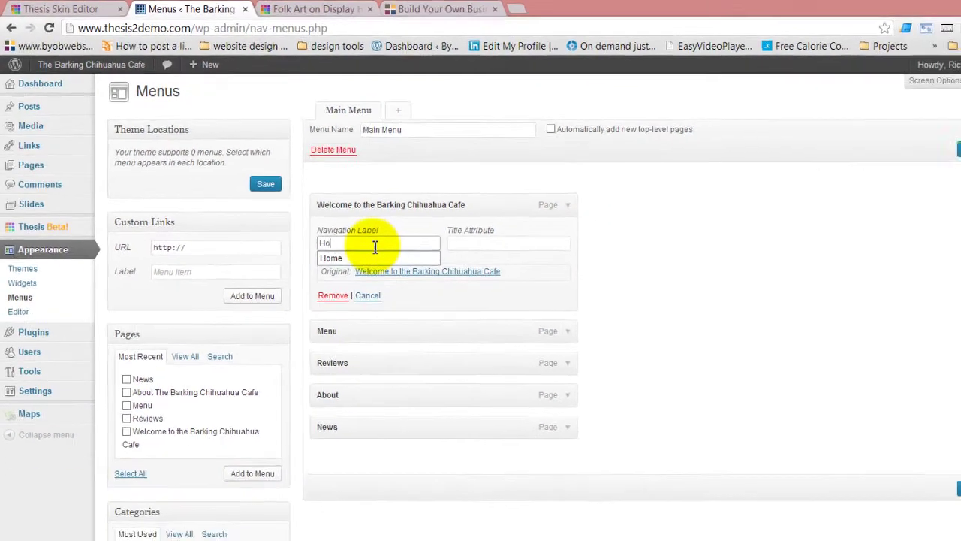
left_click(912, 135)
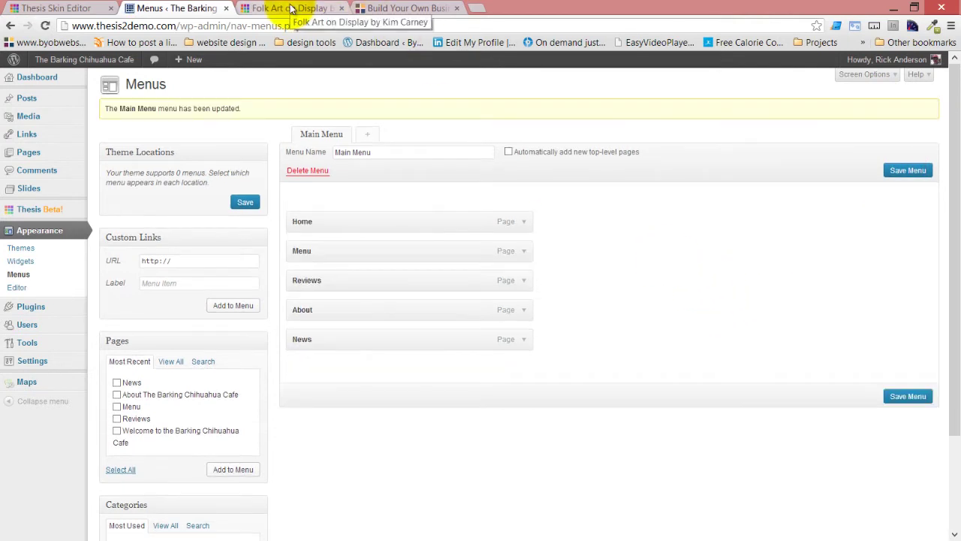
left_click(291, 9)
left_click(189, 138)
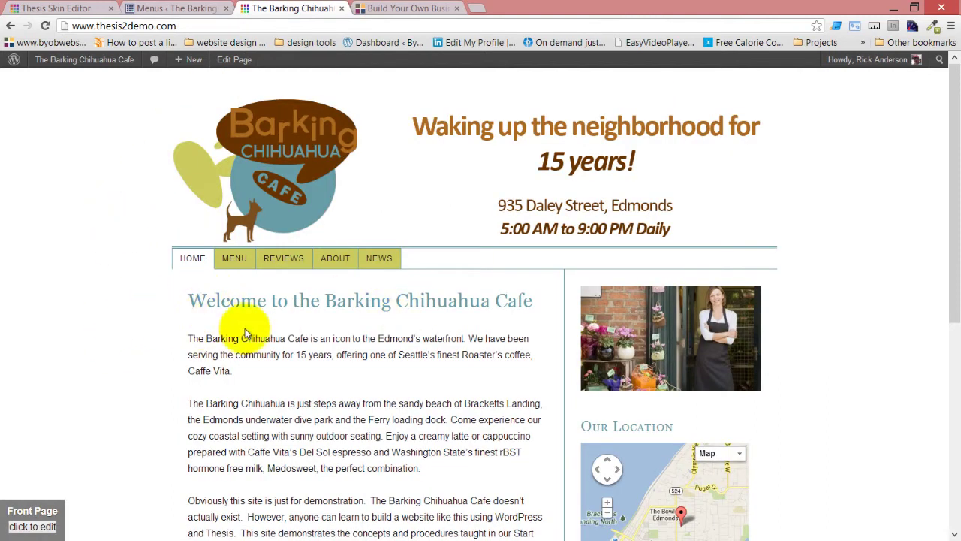
Review the front page's Welcome heading, then open the Thesis Beta Skin Editor from the admin
scroll(247, 323, "down", 2)
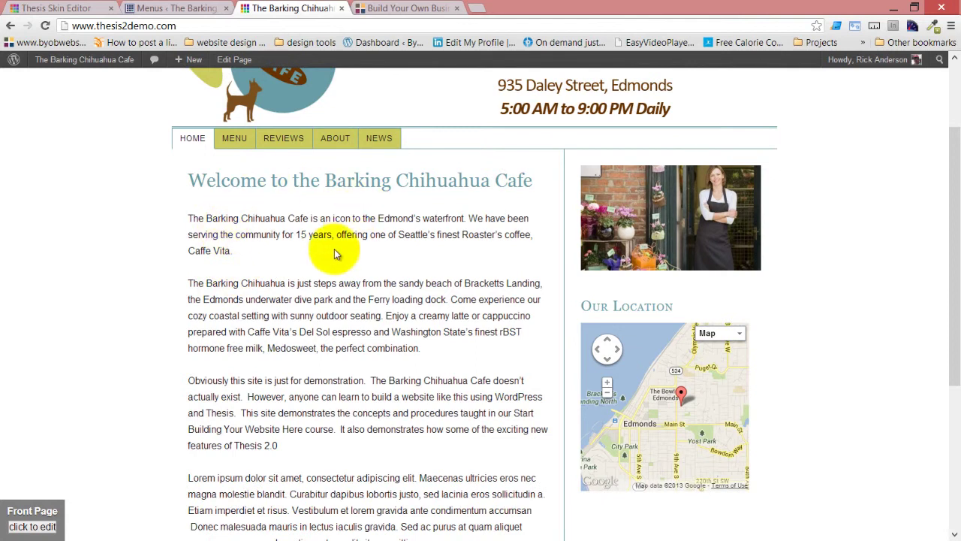
scroll(269, 327, "up", 2)
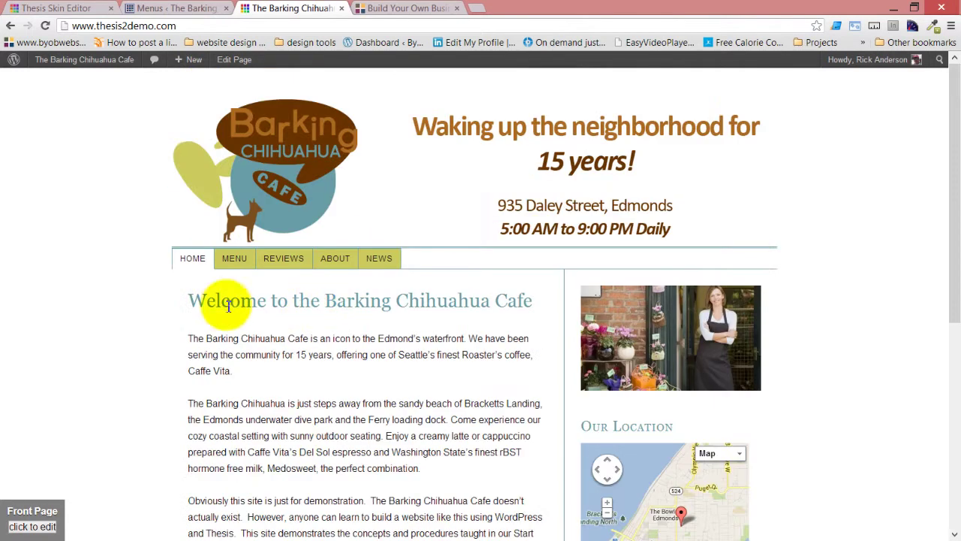
left_click(177, 8)
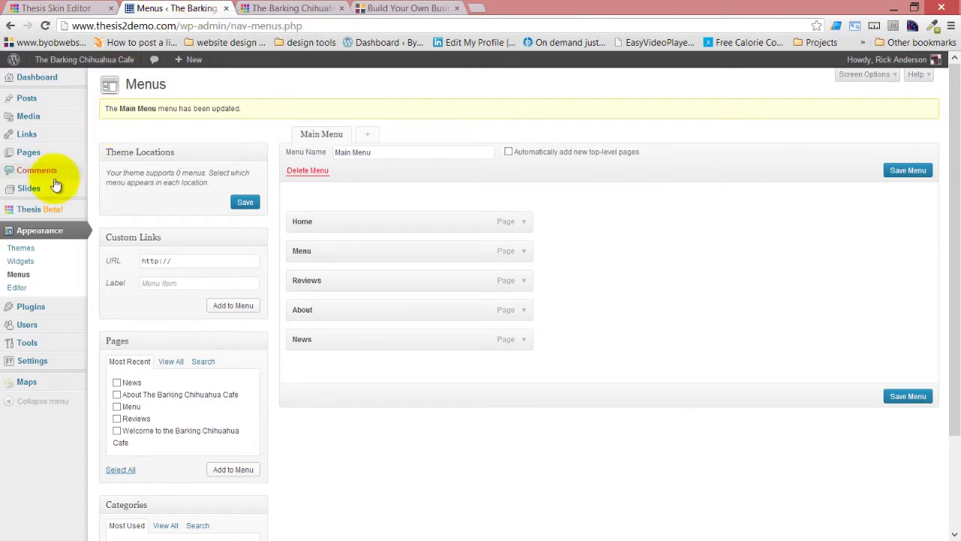
mouse_move(45, 209)
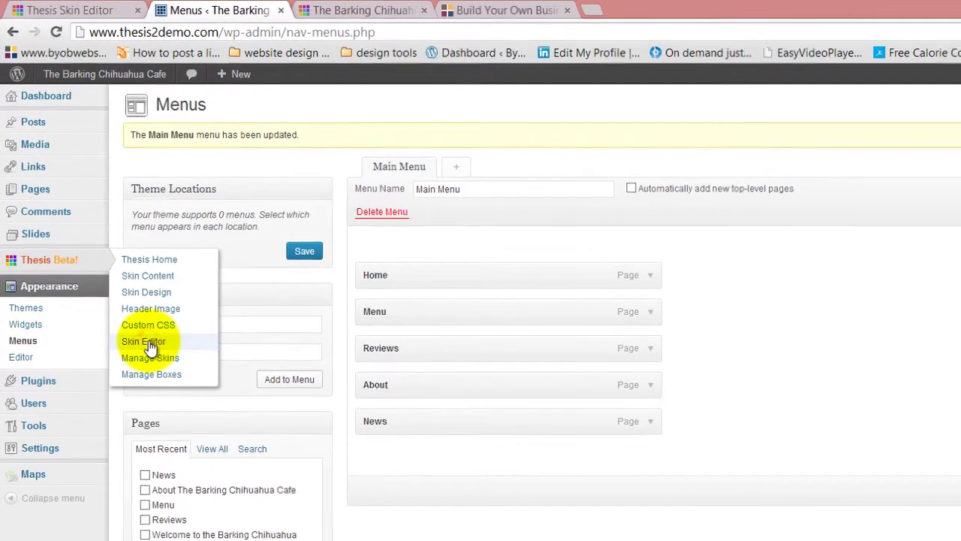
left_click(134, 311)
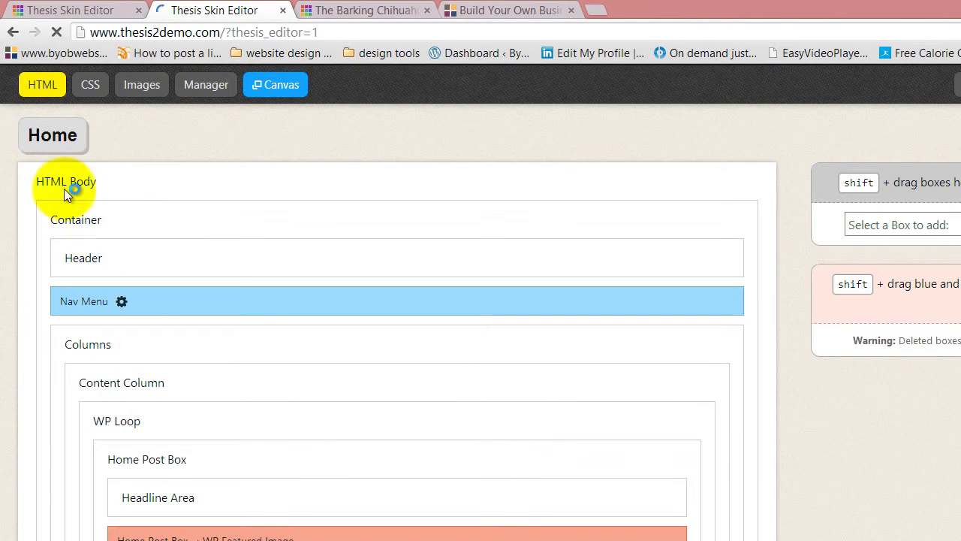
Switch the Skin Editor to the Front Page template under Page
left_click(47, 135)
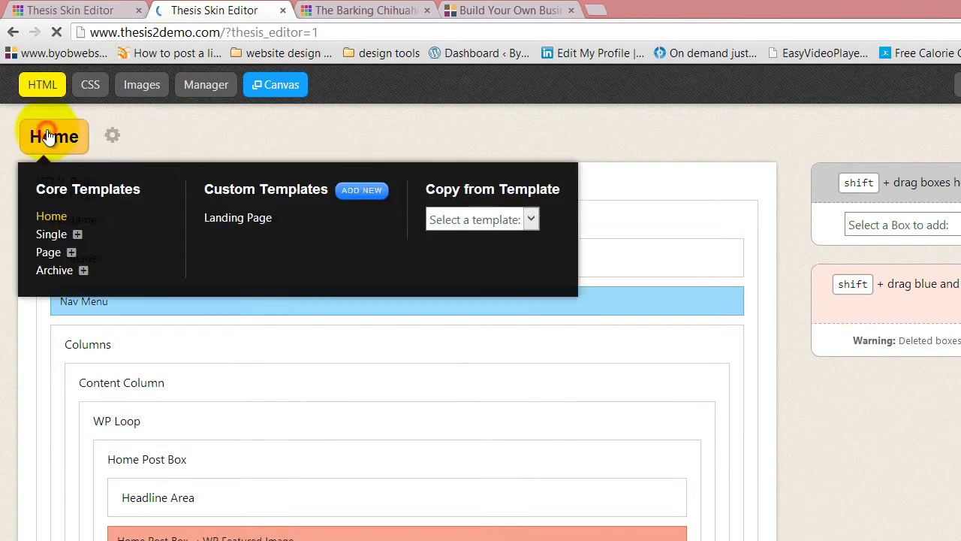
left_click(73, 253)
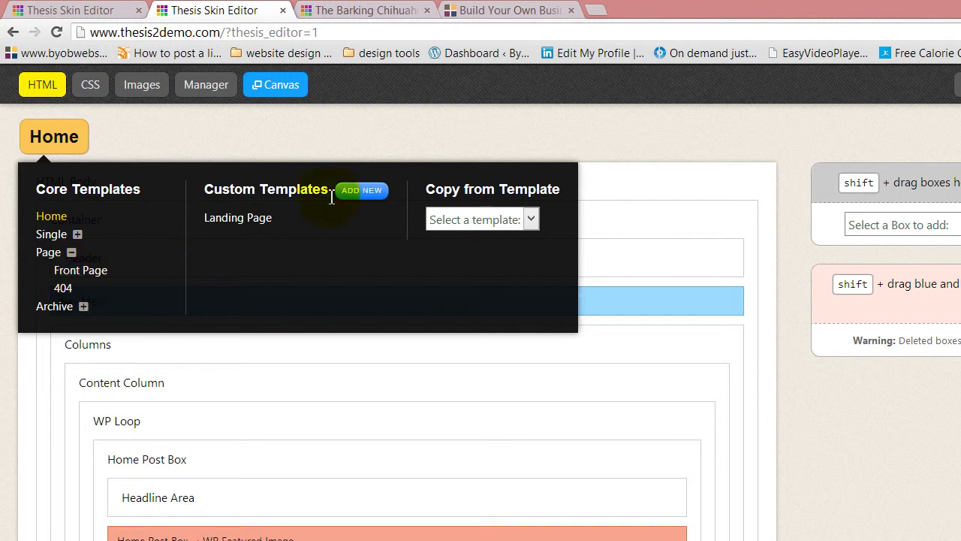
left_click(81, 271)
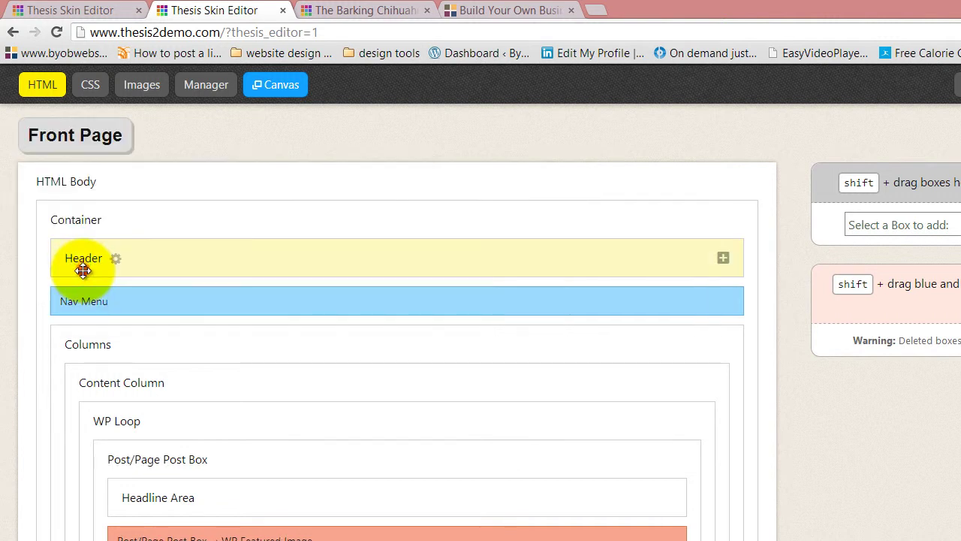
Drag the Headline Area out of the Front Page layout and save the template
scroll(393, 316, "down", 3)
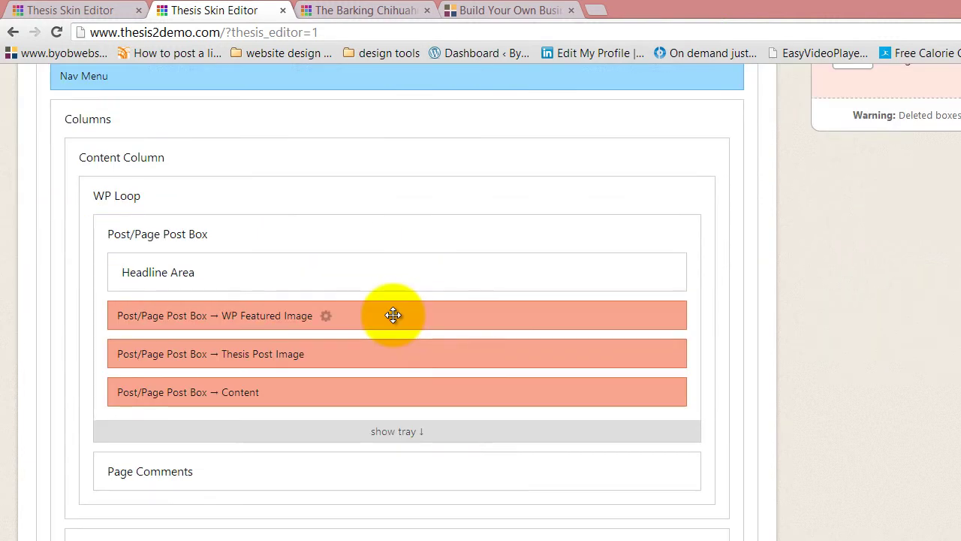
left_click(665, 274)
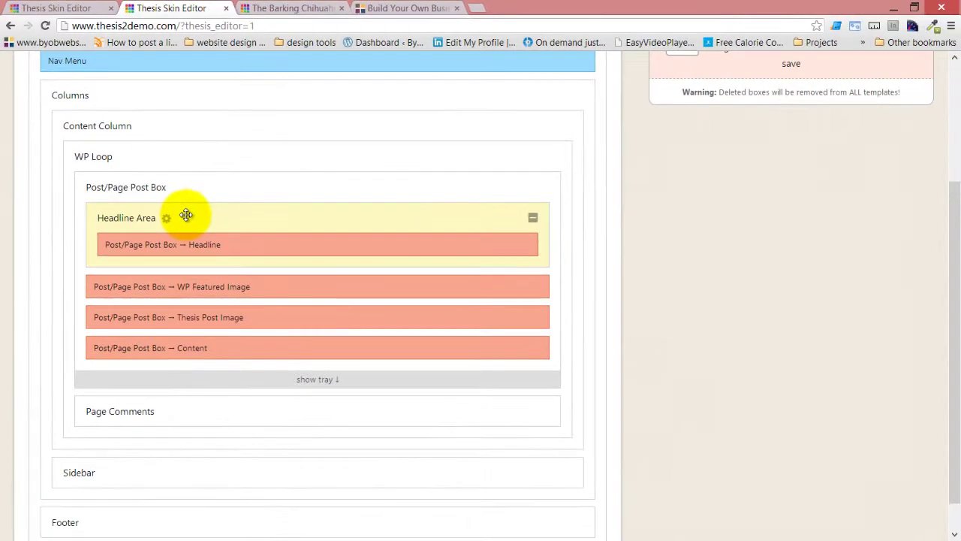
left_click_drag(232, 268, 508, 137)
left_click_drag(407, 146, 751, 142)
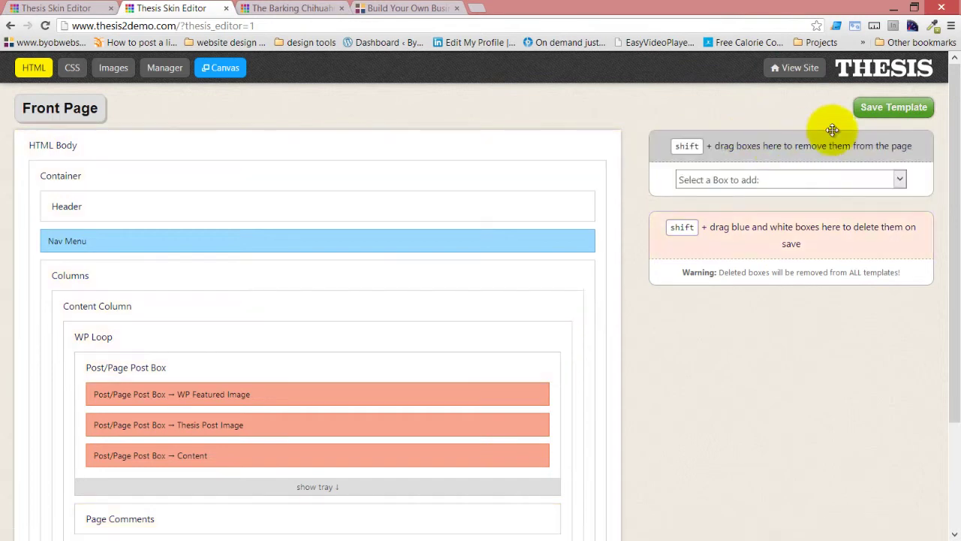
left_click(891, 113)
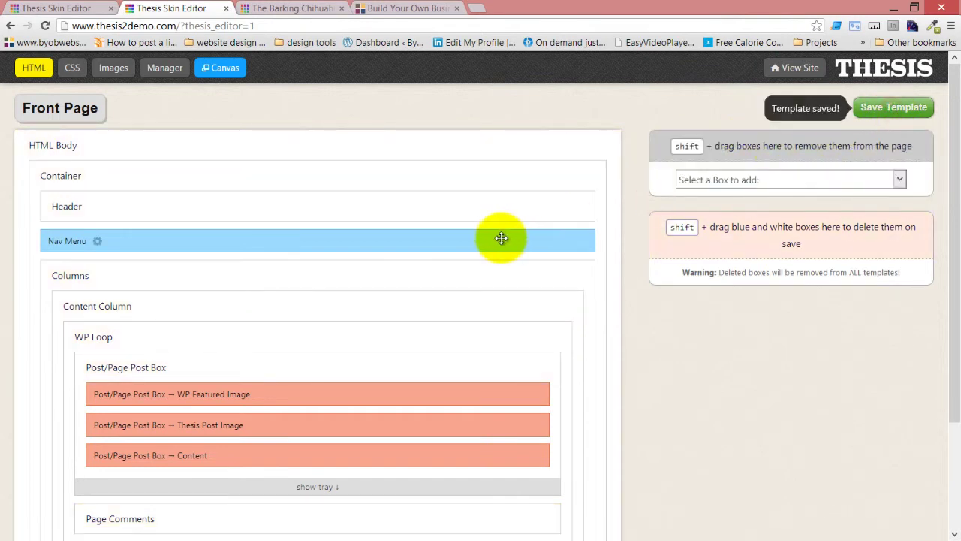
left_click(296, 9)
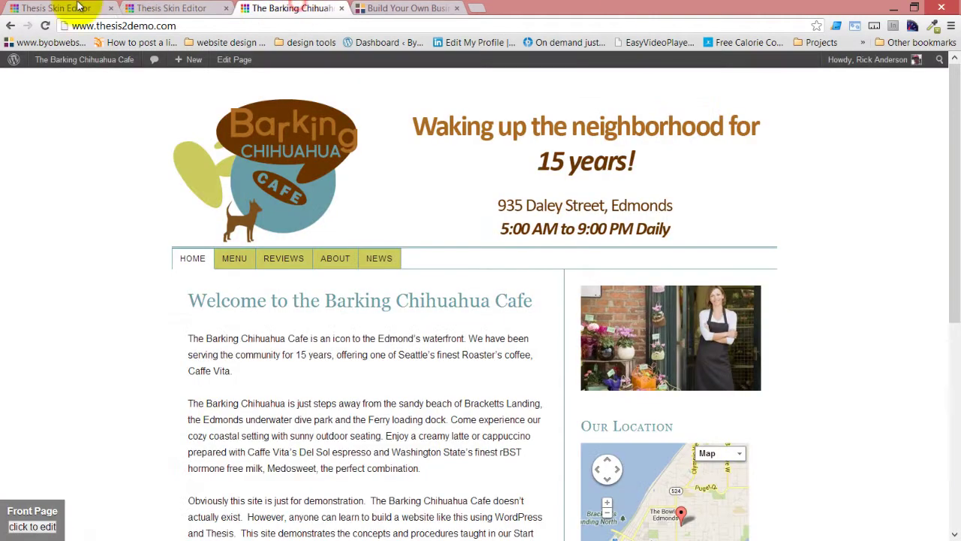
Reload the front page and confirm the content now starts right below the menu
left_click(42, 25)
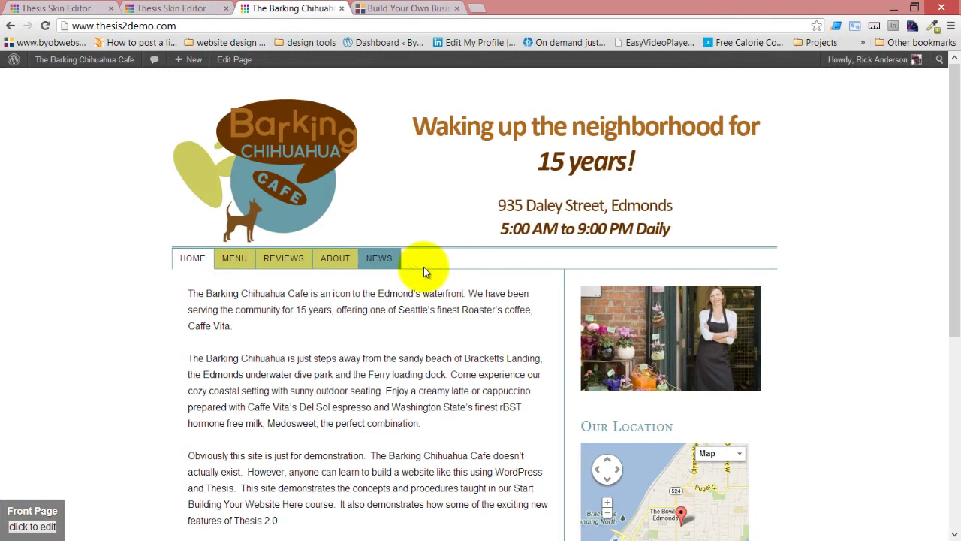
scroll(462, 413, "down", 5)
scroll(452, 422, "up", 5)
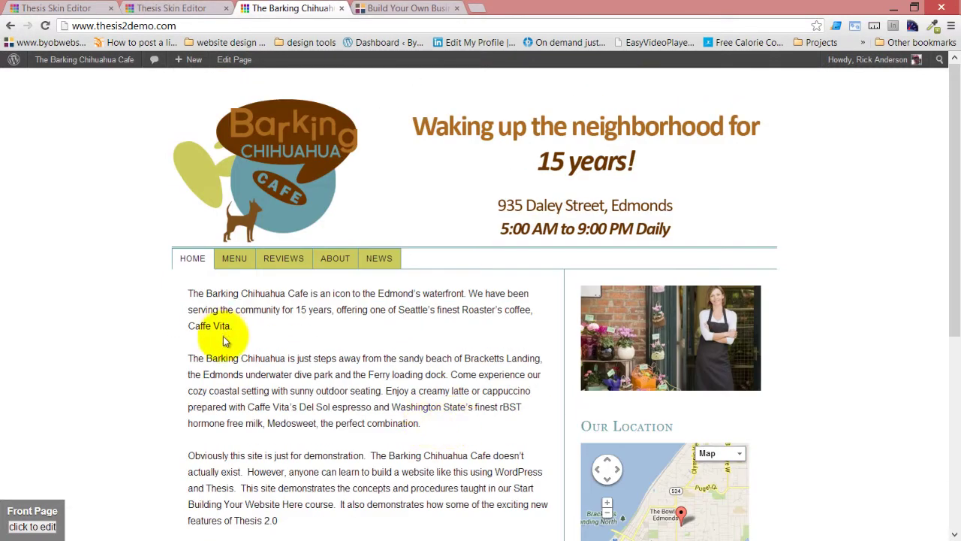